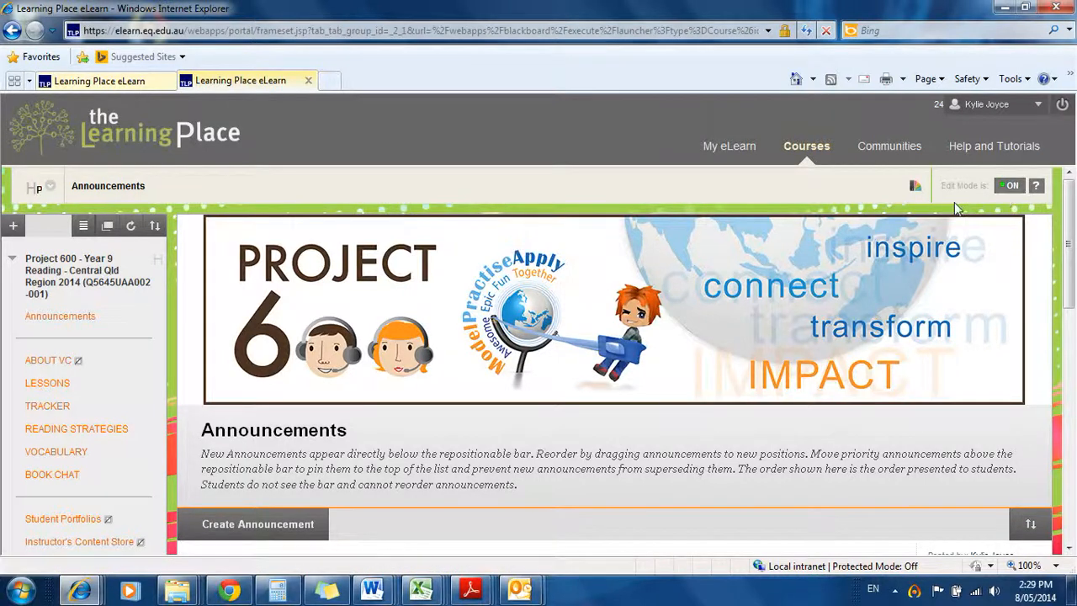
Open the Tracker content area and go into the teacher's folder at the end of its list
left_click(915, 185)
left_click(826, 228)
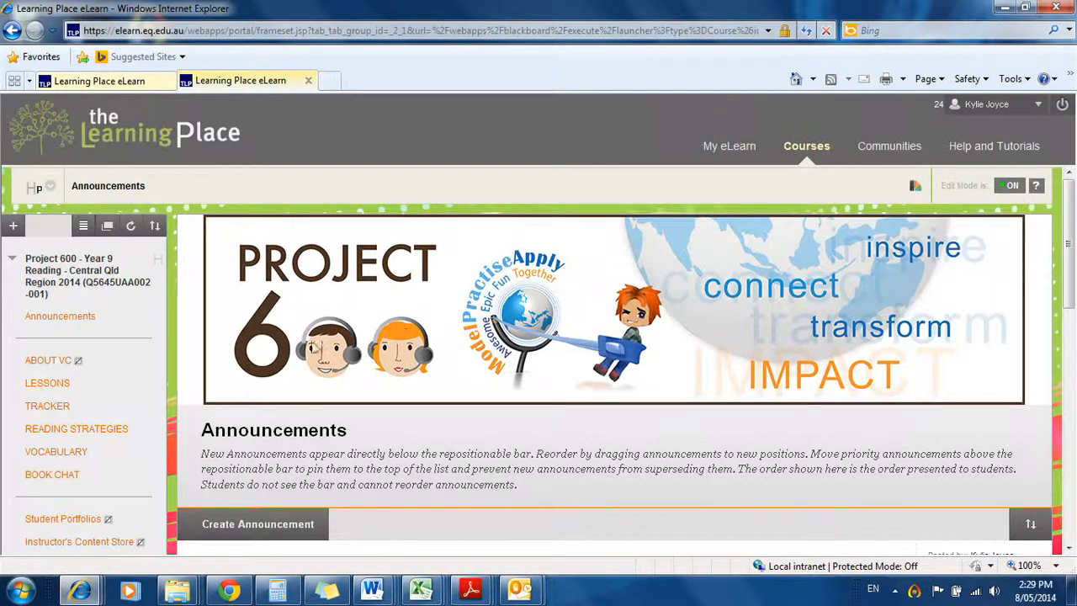
left_click(37, 412)
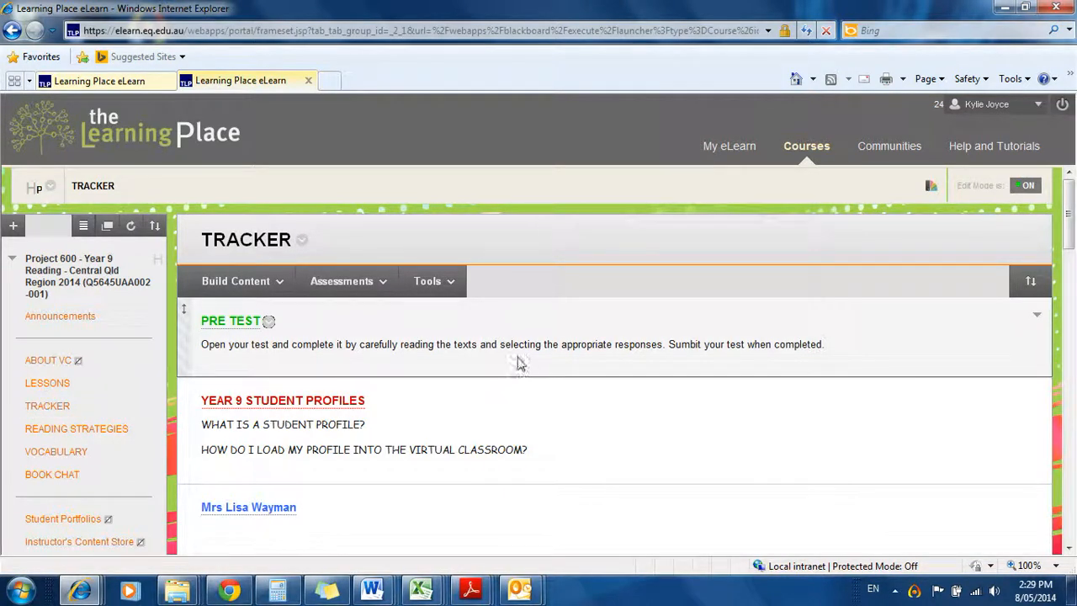
scroll(515, 367, "down", 3)
scroll(515, 364, "down", 12)
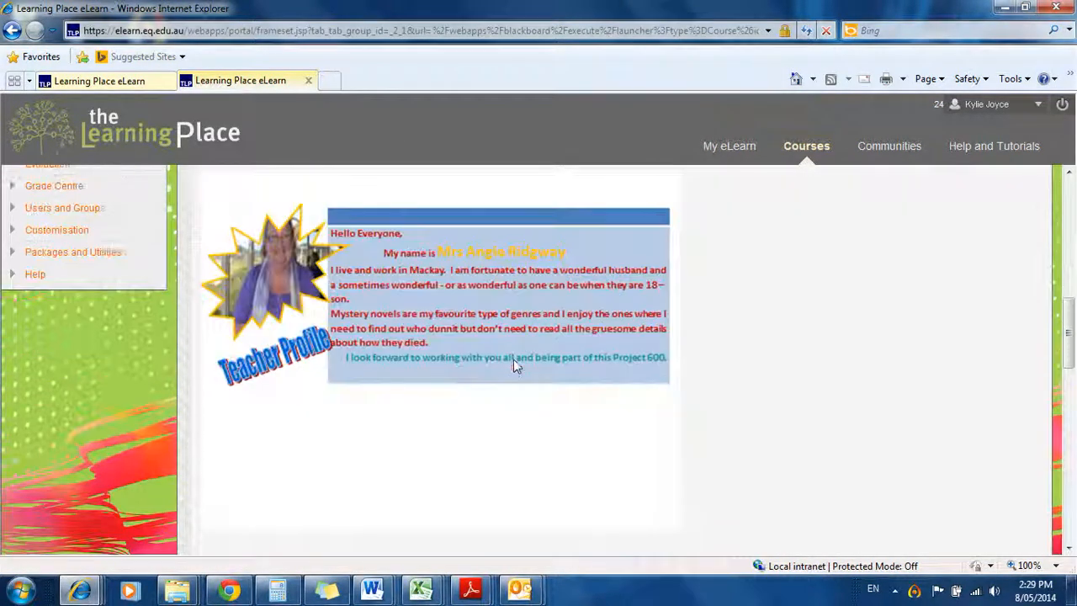
scroll(515, 363, "down", 7)
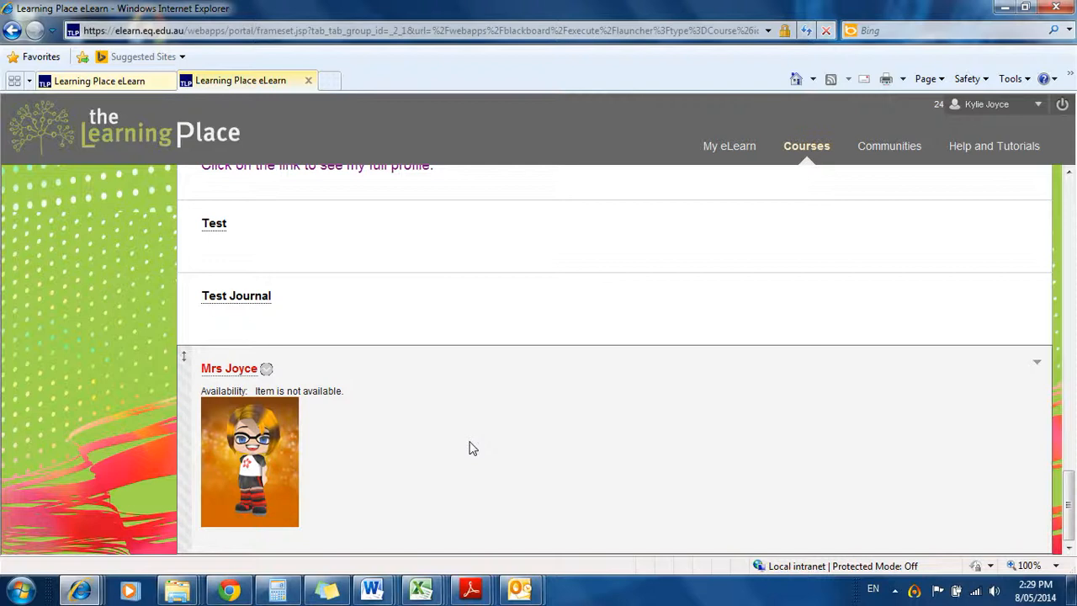
left_click(233, 373)
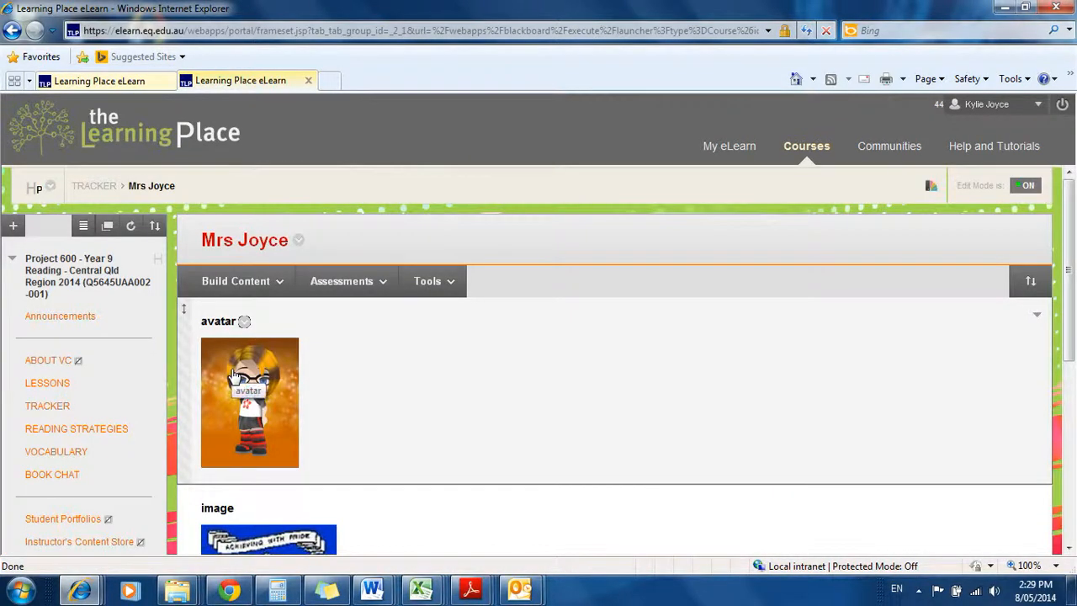
Start a new image item in the teacher's folder and name it "avatar 2"
scroll(329, 373, "down", 3)
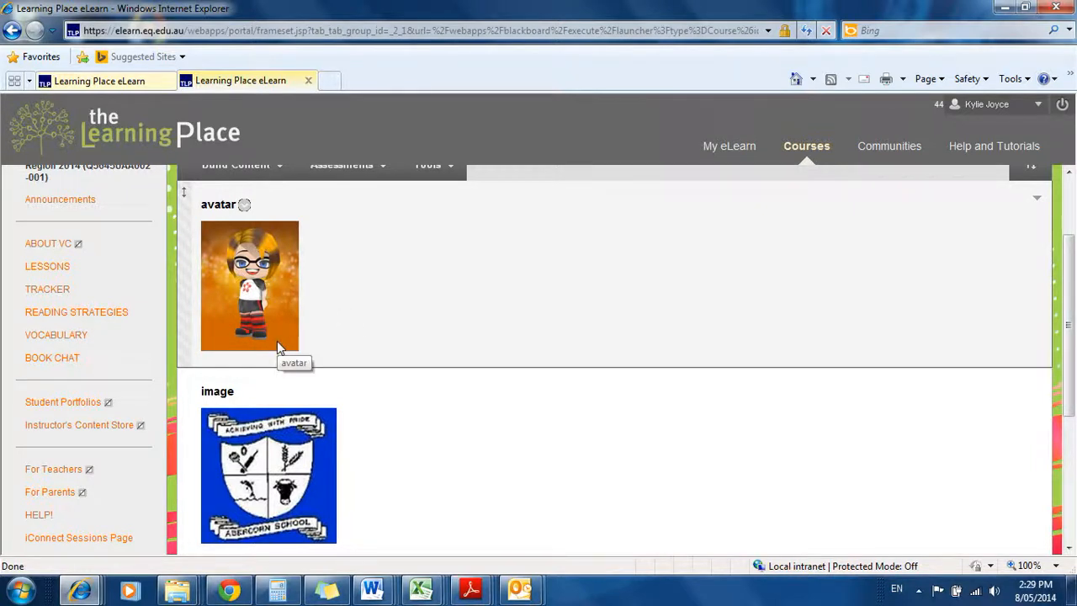
scroll(429, 371, "down", 3)
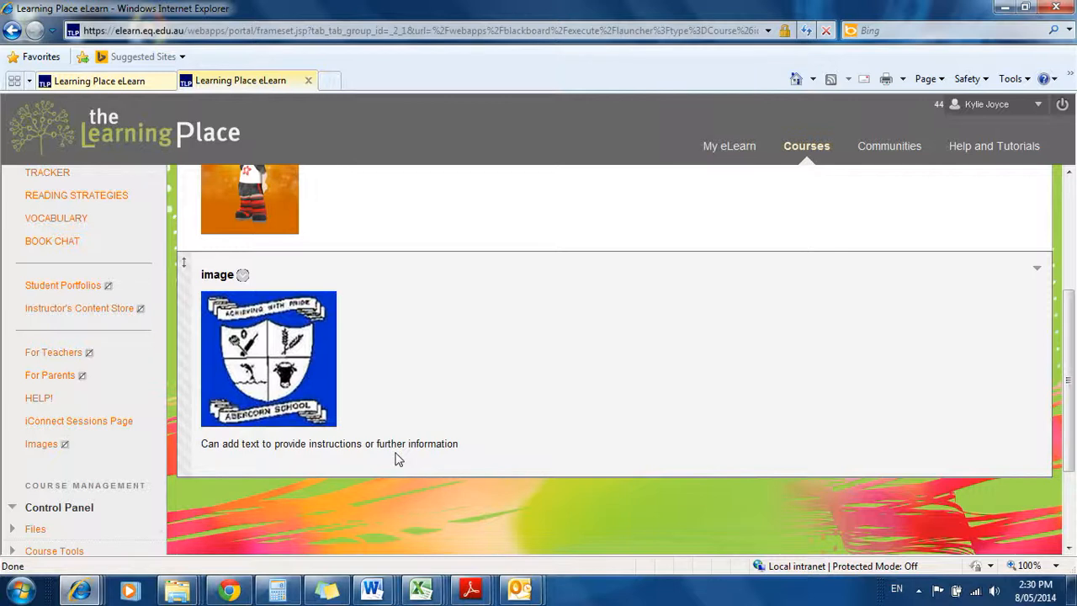
scroll(399, 459, "up", 5)
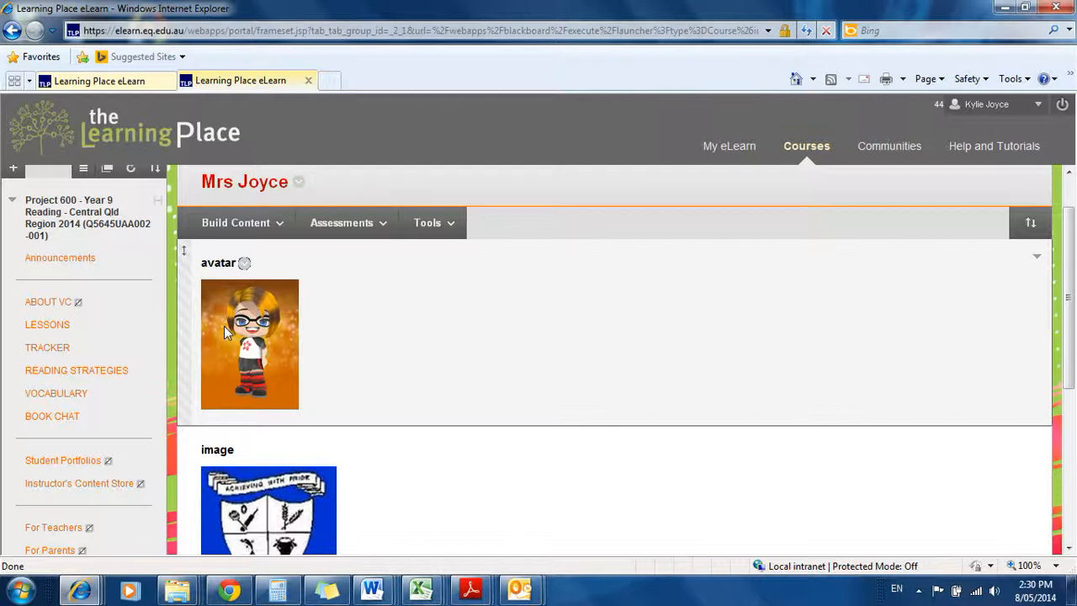
scroll(534, 334, "up", 1)
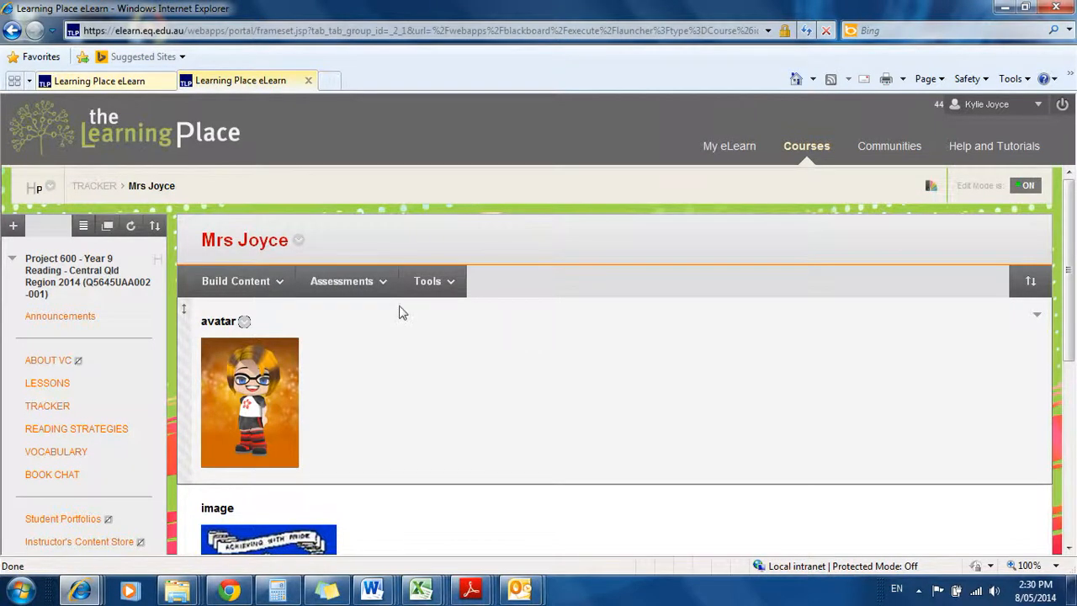
left_click(281, 285)
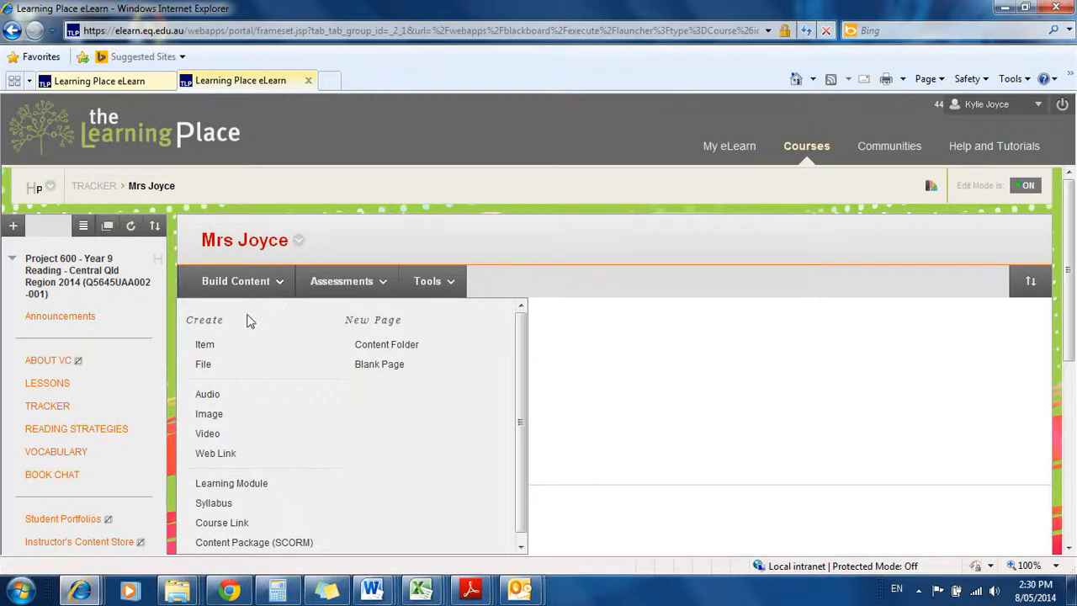
left_click(210, 416)
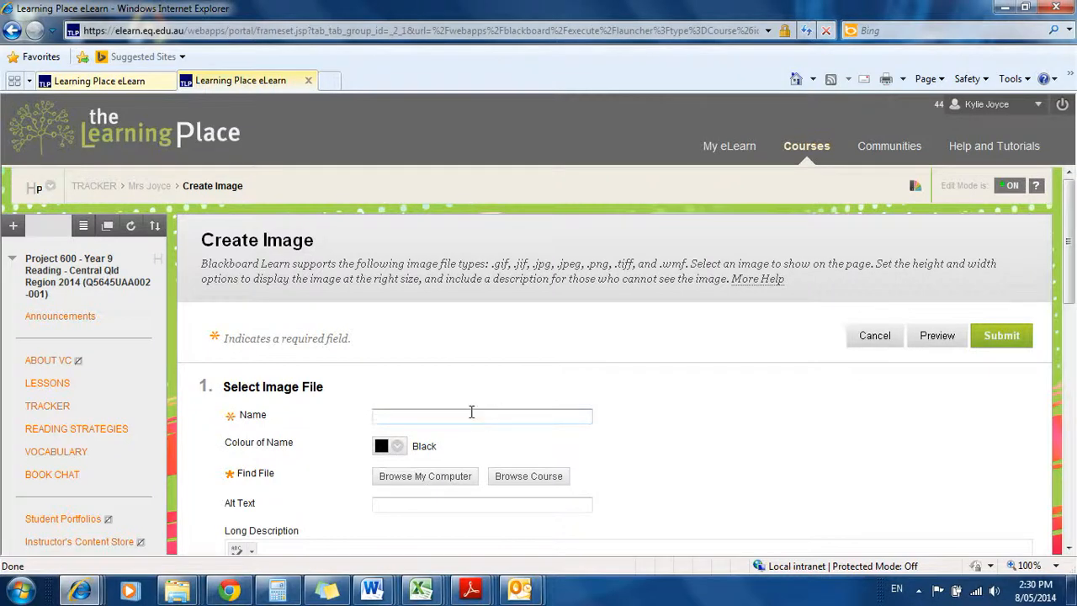
type("em")
key("BackSpace")
key("BackSpace")
type("avatar 2")
Set the colour of the image item's name to Blue-Blue-Violet (#3300FF)
left_click(399, 447)
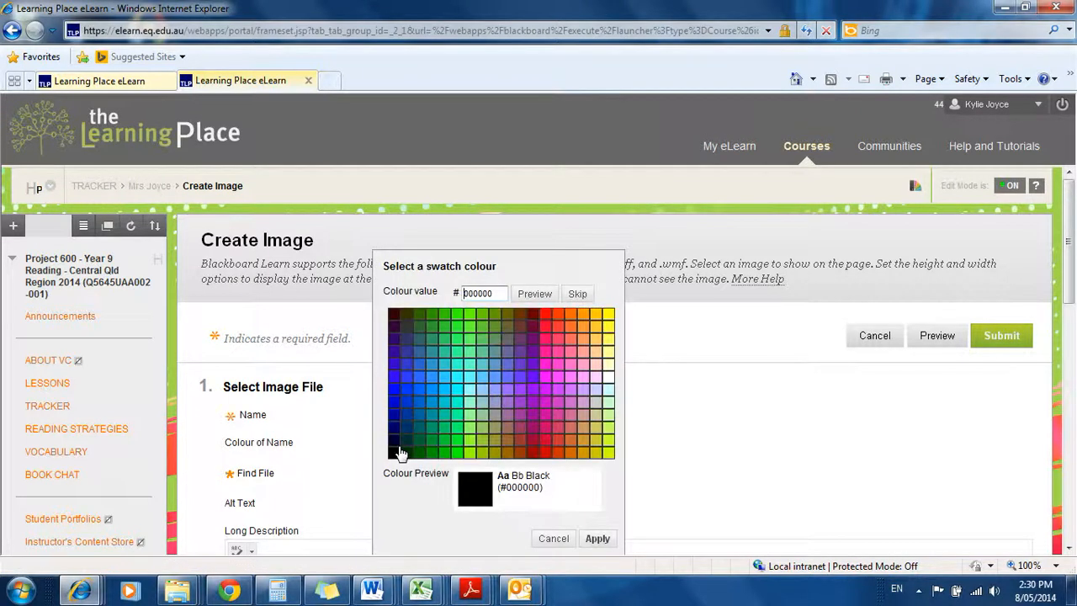
left_click(399, 385)
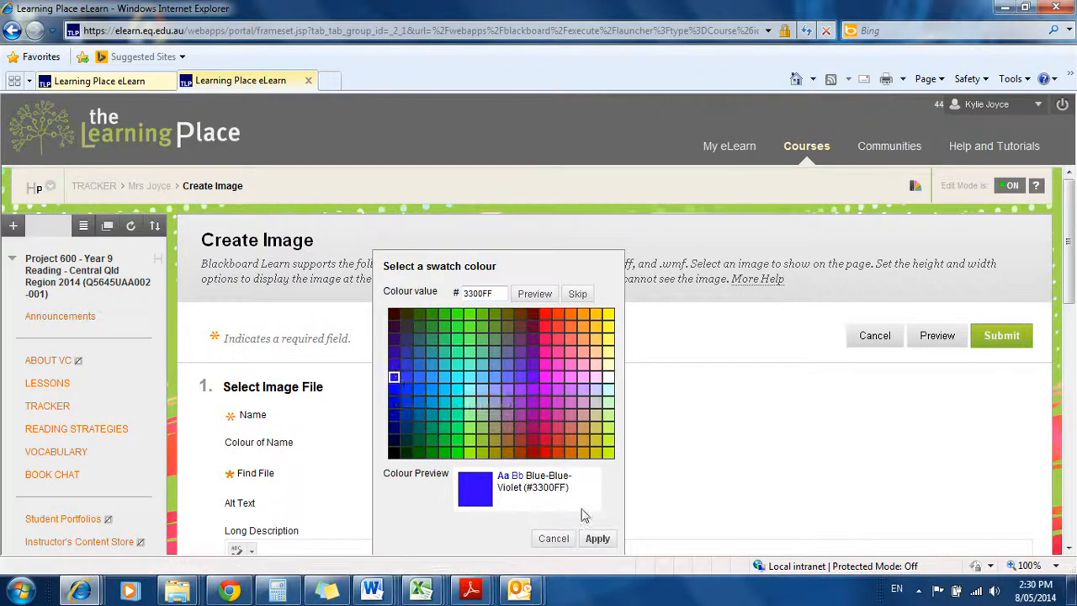
left_click(599, 539)
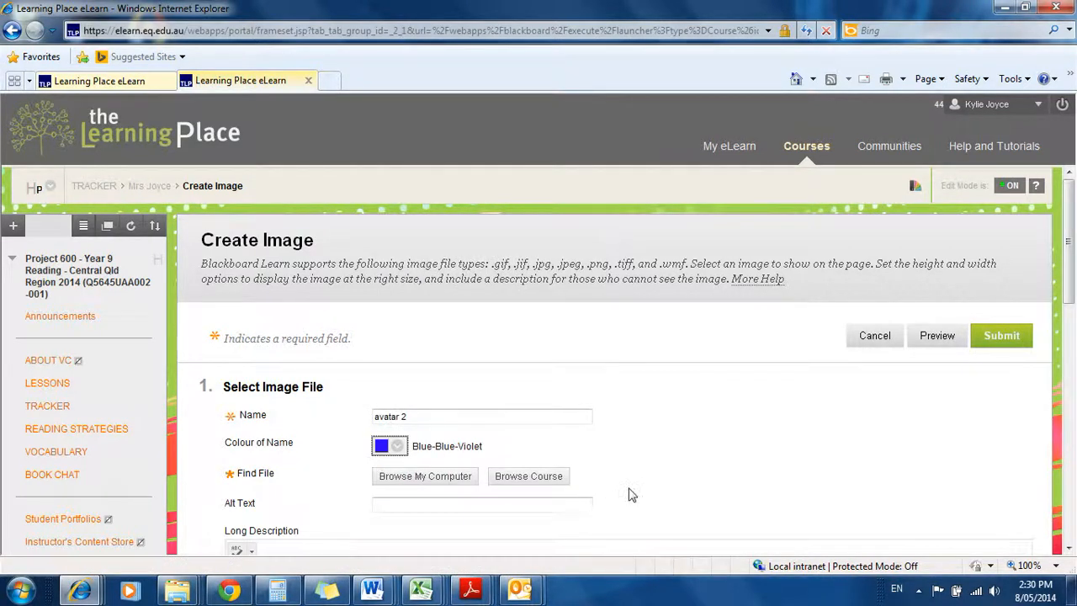
Attach the picture file IMG_0171.GIF from the computer to the image item
scroll(628, 493, "down", 1)
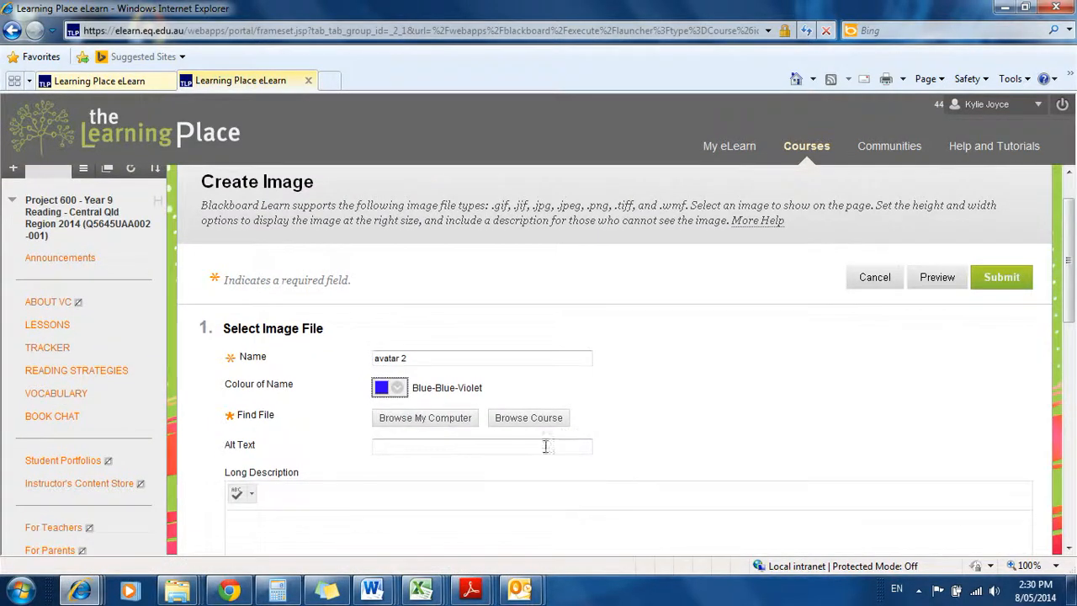
left_click(418, 420)
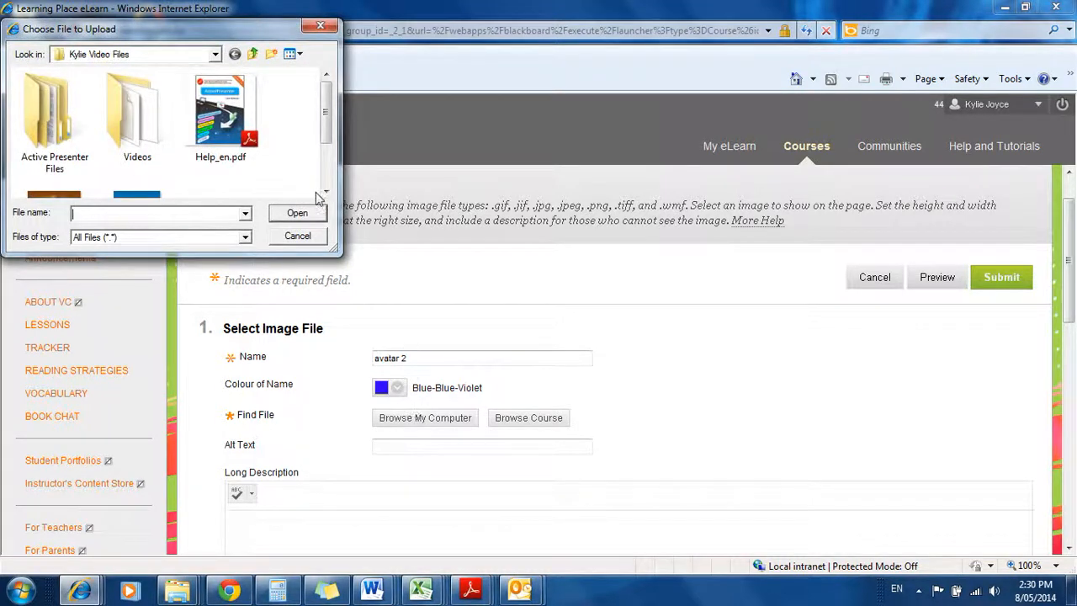
left_click_drag(325, 128, 325, 169)
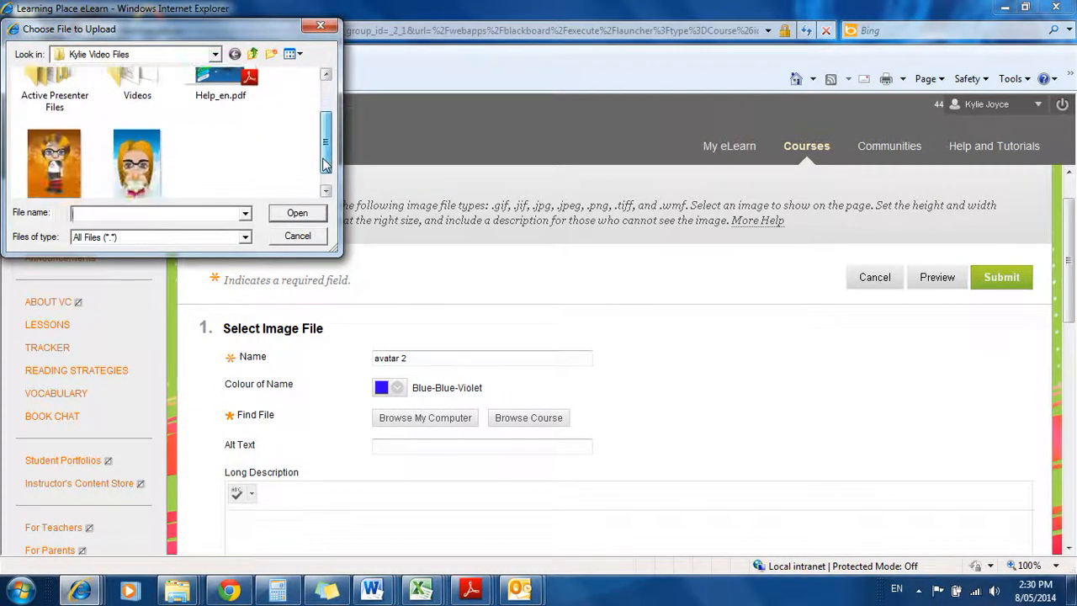
left_click(138, 150)
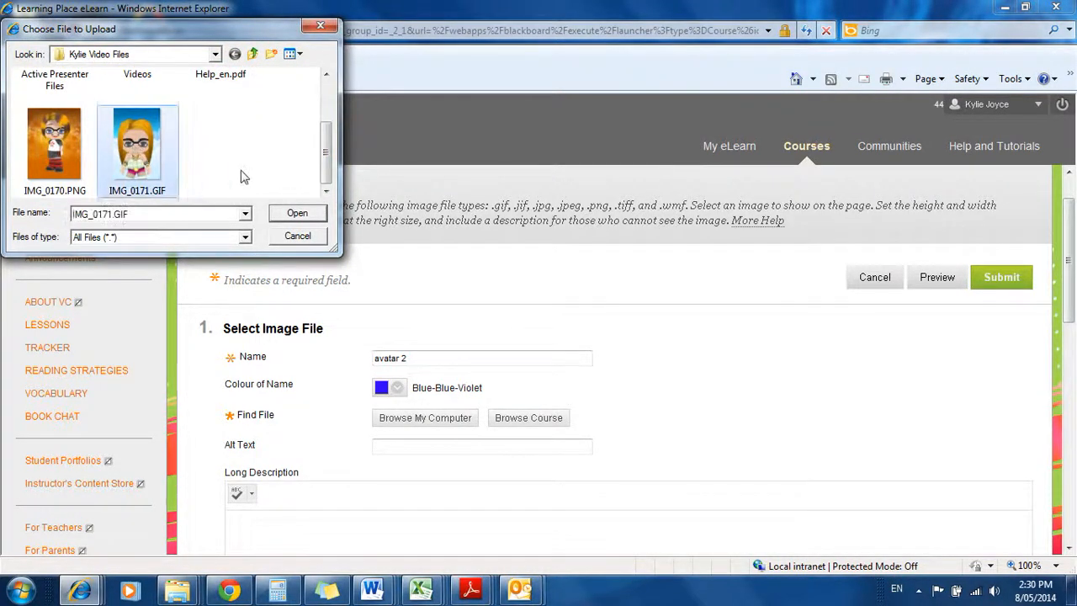
left_click(306, 215)
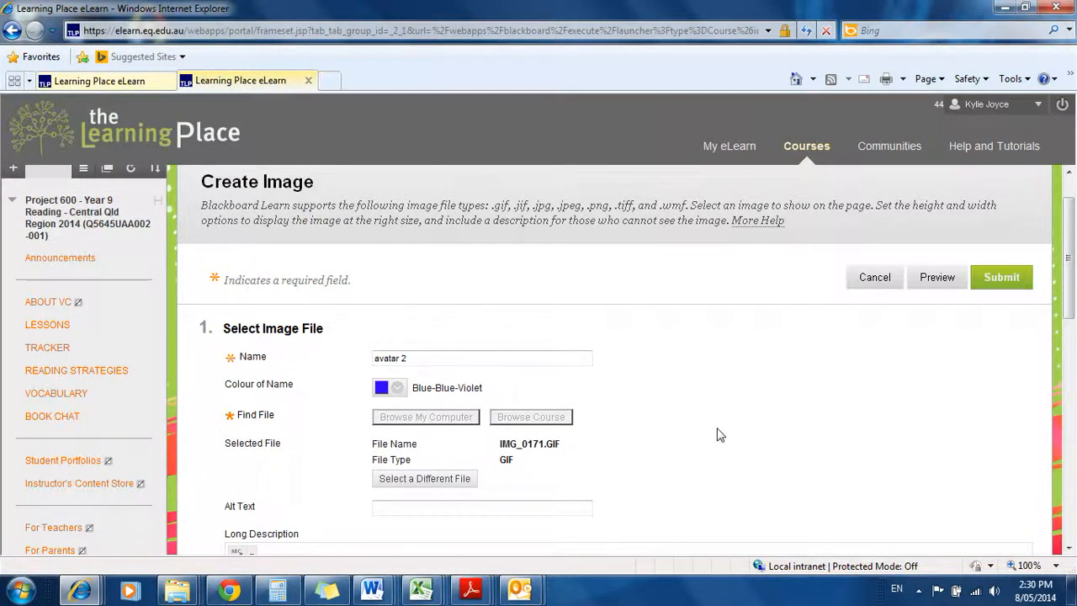
Set the image's Open in New Window option to No, keeping the original dimensions and no border
scroll(719, 435, "down", 1)
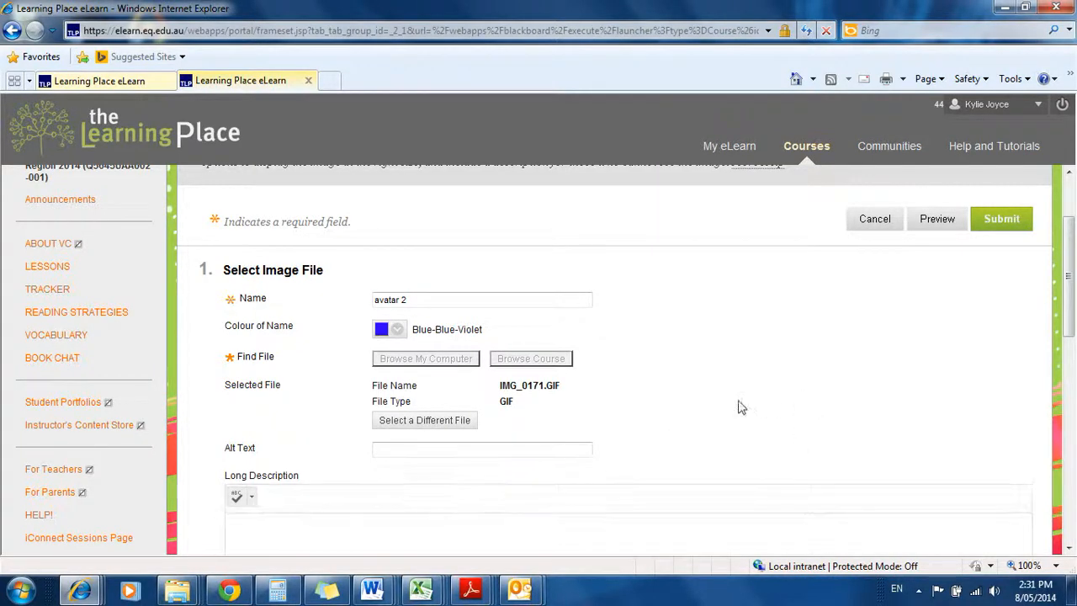
scroll(690, 404, "down", 2)
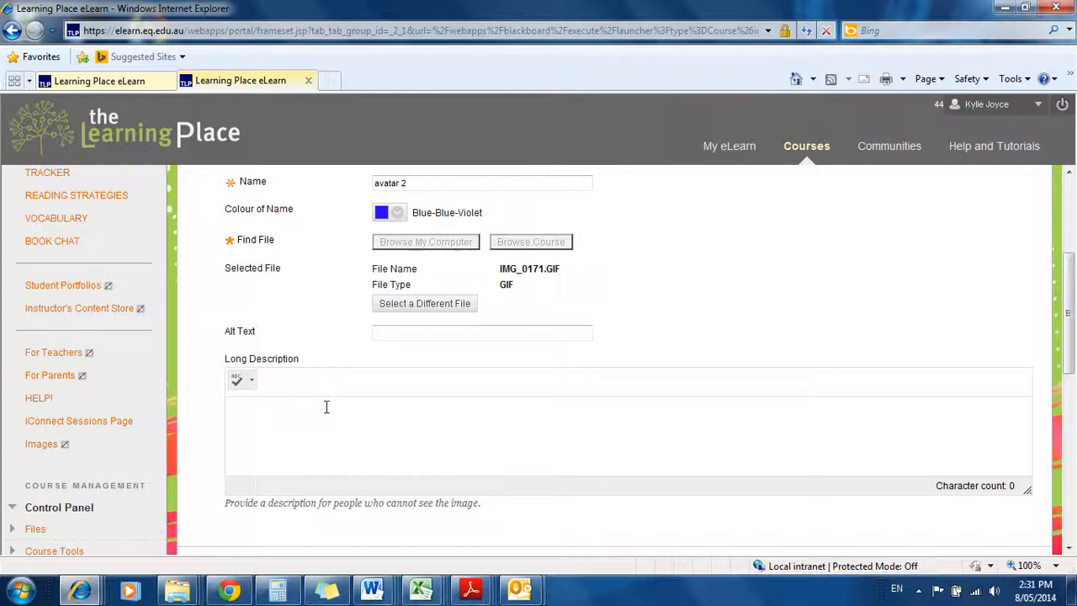
scroll(324, 408, "down", 3)
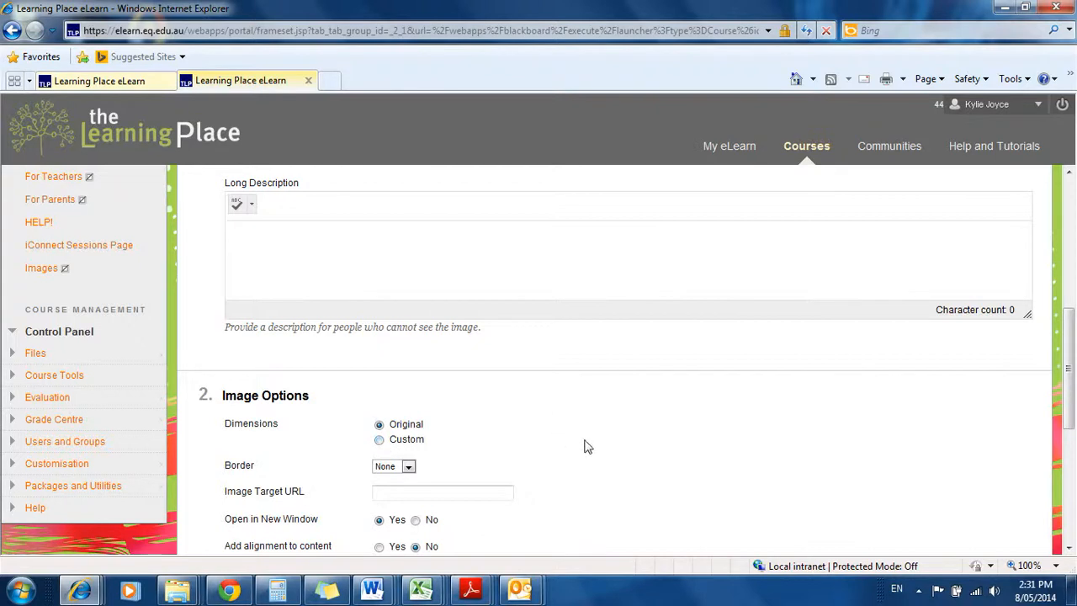
scroll(603, 441, "down", 1)
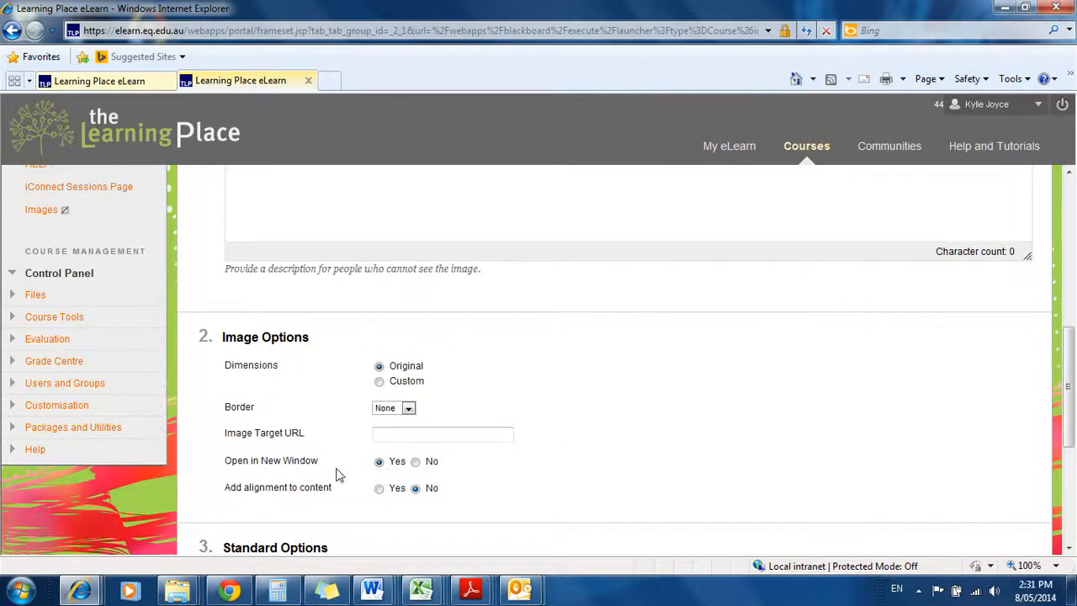
left_click(415, 462)
scroll(629, 442, "down", 2)
scroll(632, 443, "down", 1)
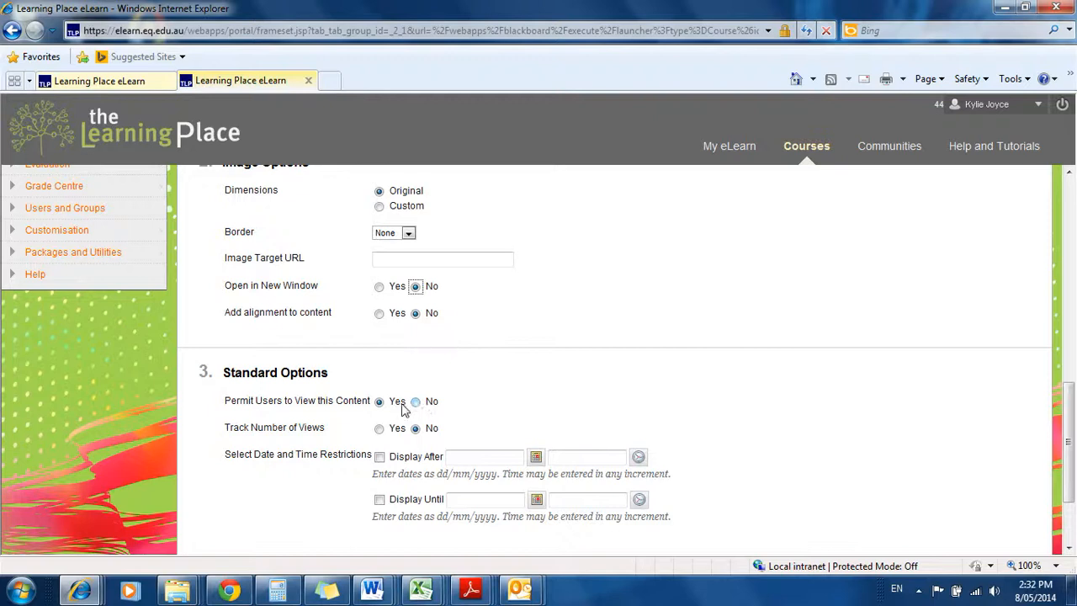
Try denying users permission to view the content and enabling the Display After restriction, and revert both settings
left_click(417, 402)
scroll(570, 404, "down", 3)
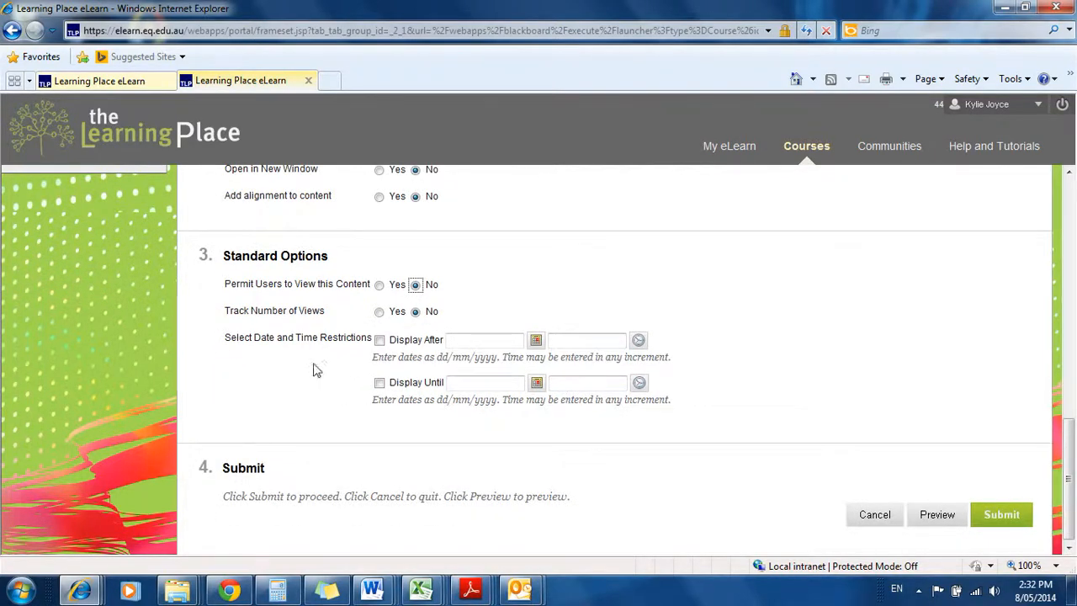
left_click(380, 341)
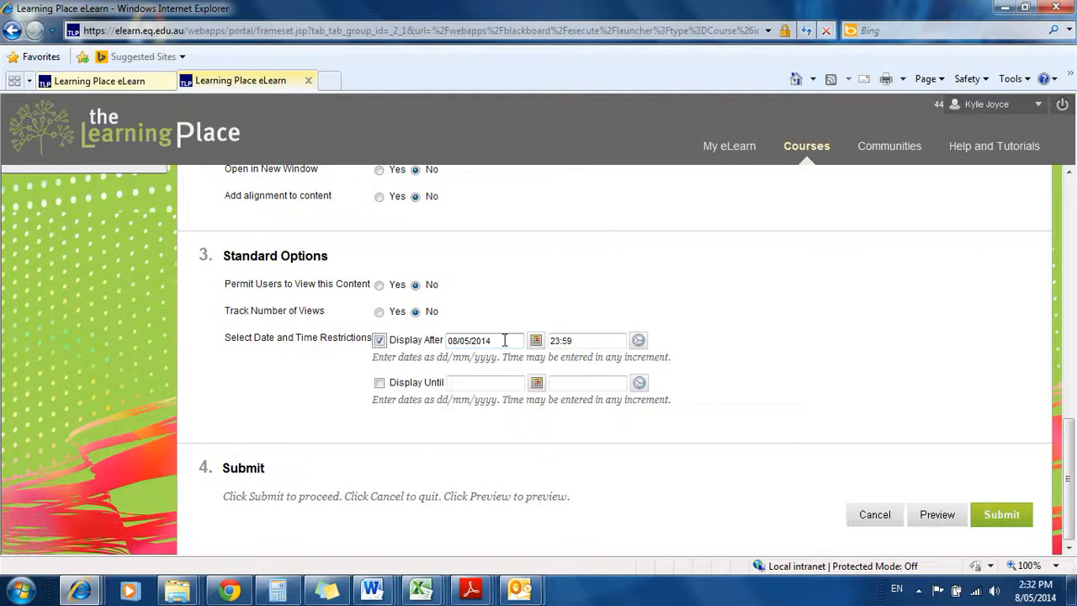
left_click(380, 286)
left_click(381, 342)
Preview the avatar 2 image item and submit it to the folder
left_click(944, 520)
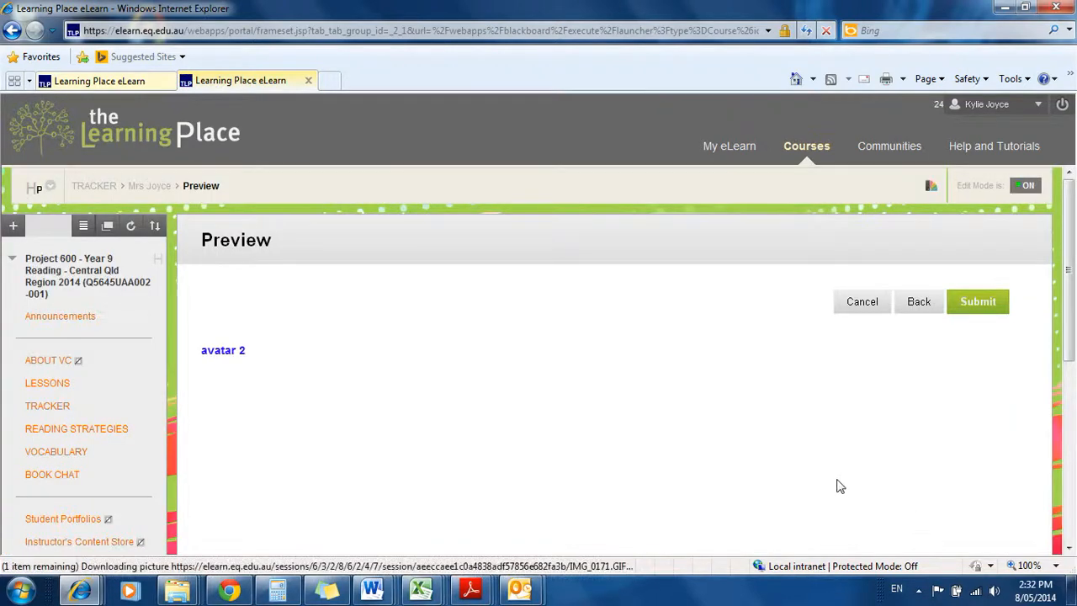
scroll(680, 365, "down", 1)
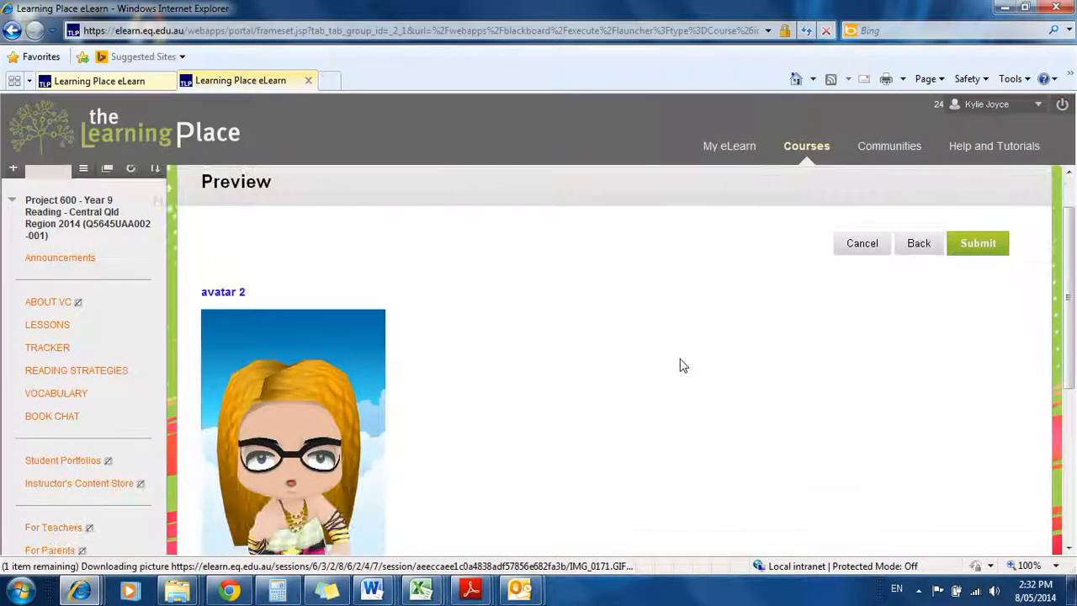
scroll(683, 365, "down", 2)
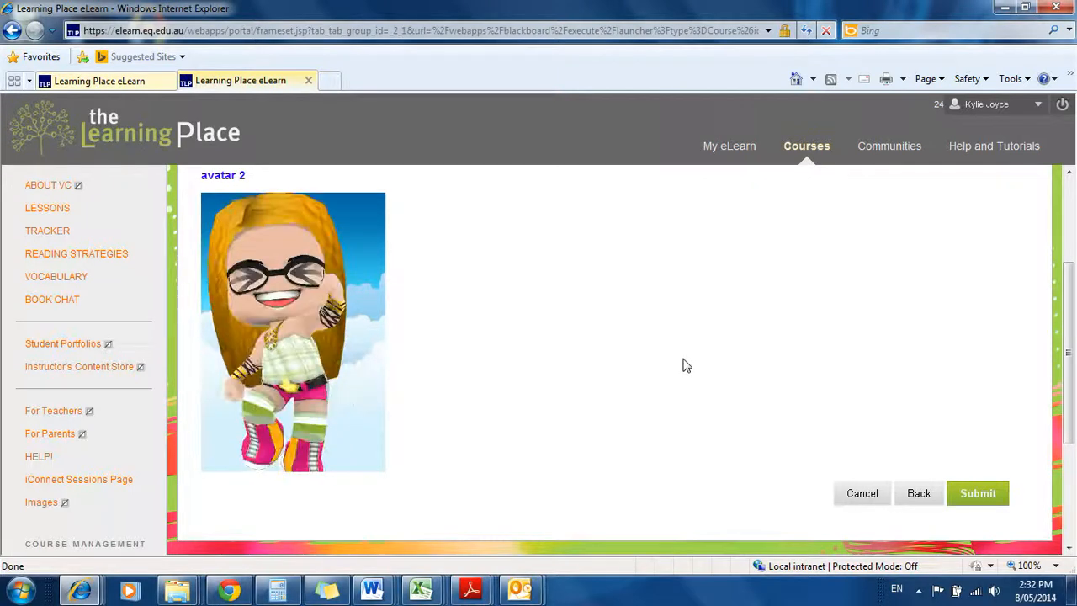
left_click(980, 498)
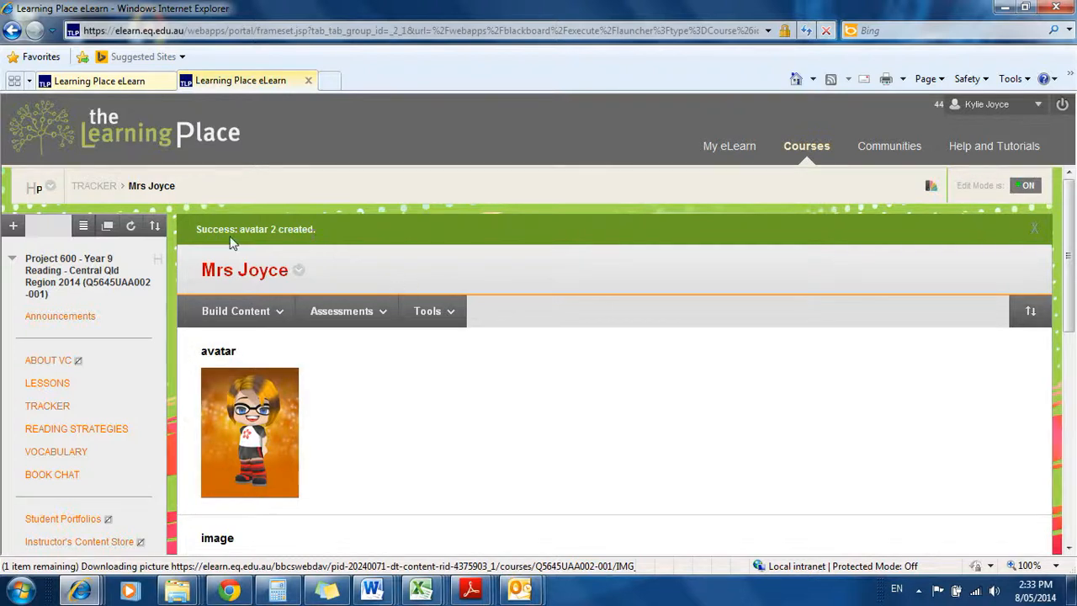
Check the folder's items and move avatar 2 above the other images so it comes first
scroll(673, 428, "down", 4)
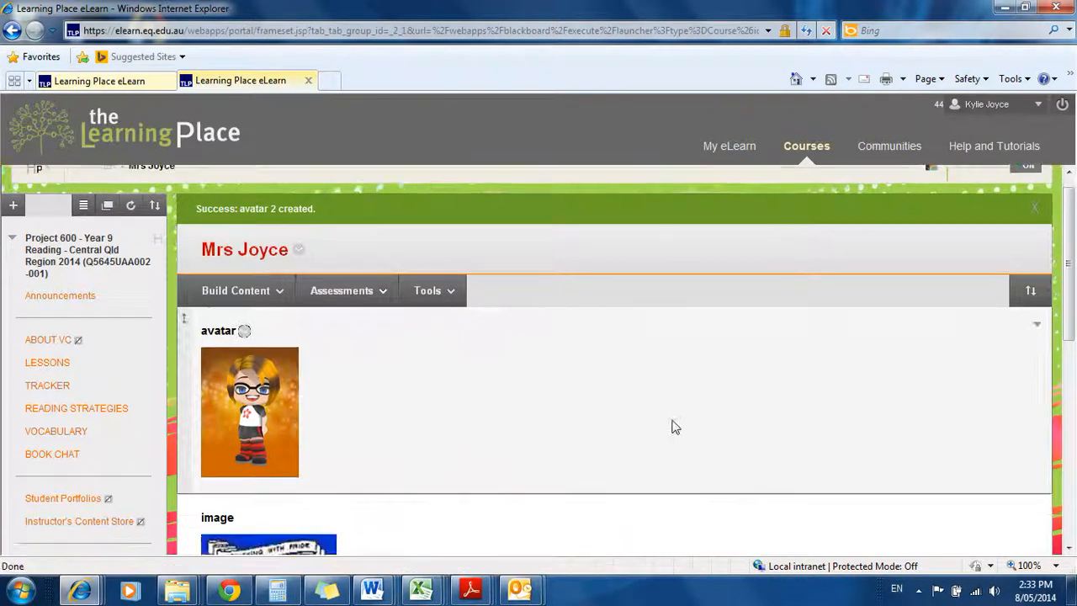
scroll(674, 428, "down", 3)
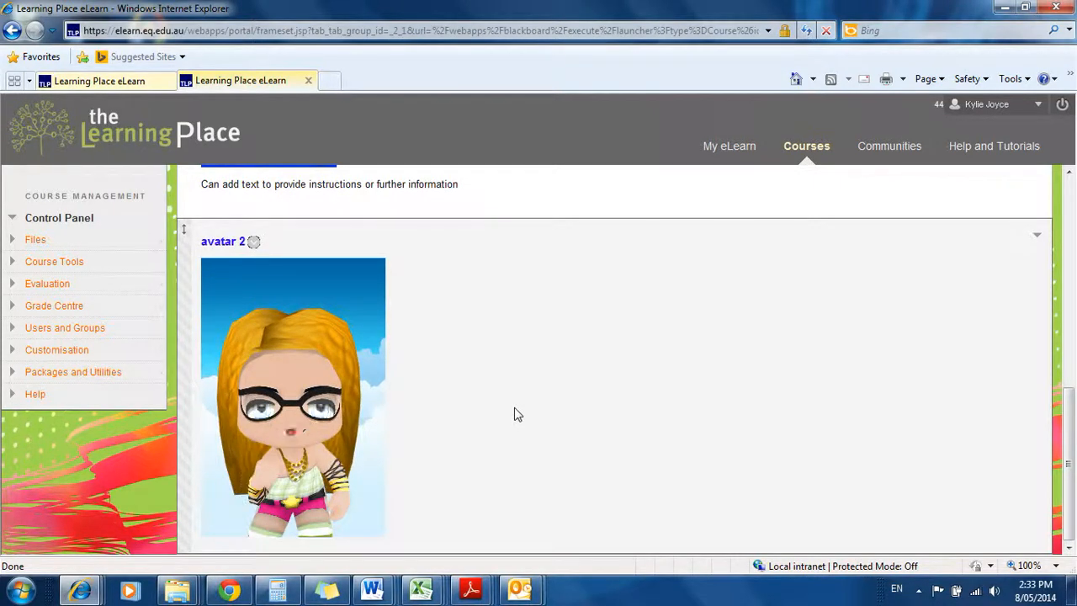
scroll(518, 414, "up", 10)
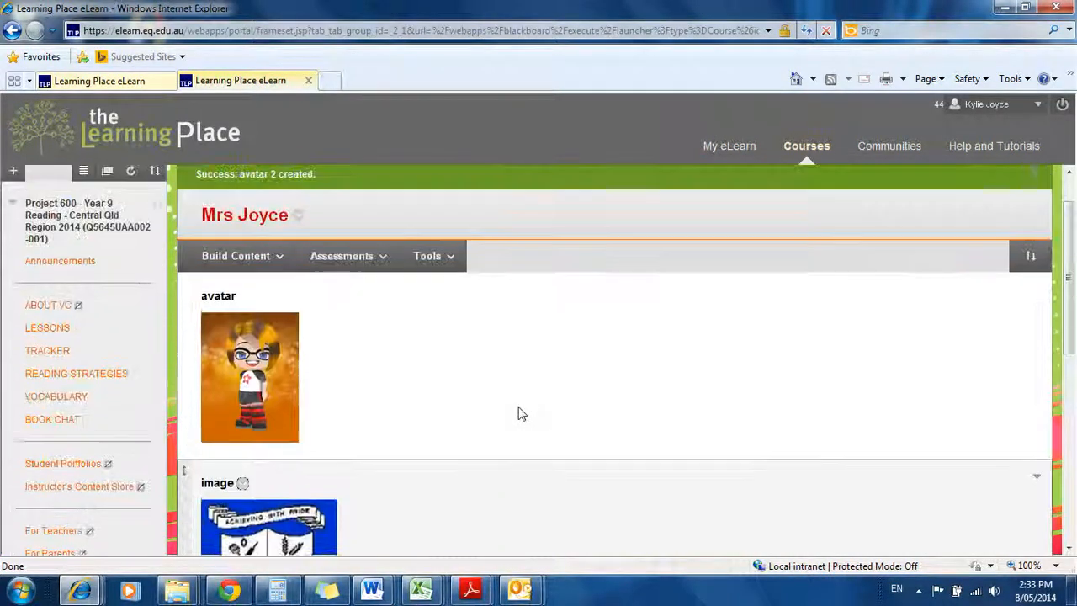
scroll(517, 414, "down", 5)
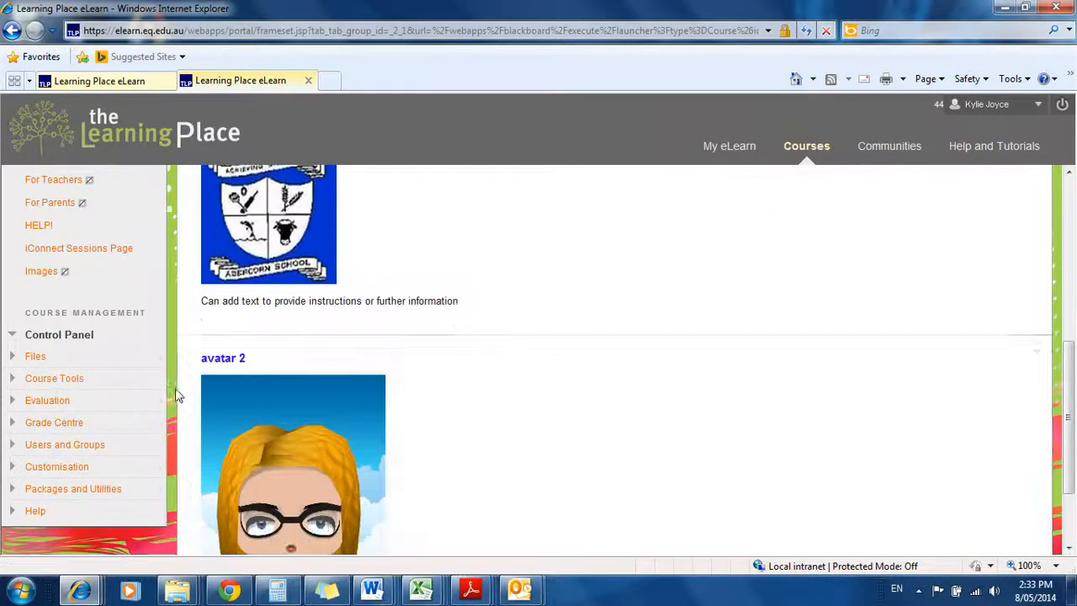
left_click_drag(183, 345, 191, 183)
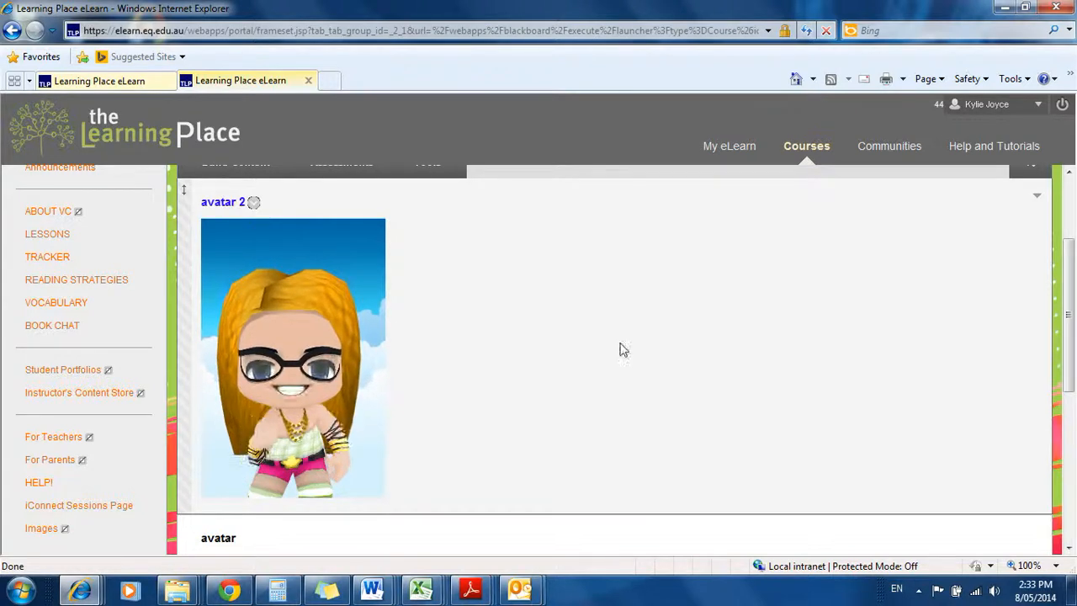
Switch to Chrome and open the Project 600 - Year 9 Reading - Central Qld Region 2014 course in a new tab
scroll(620, 348, "down", 5)
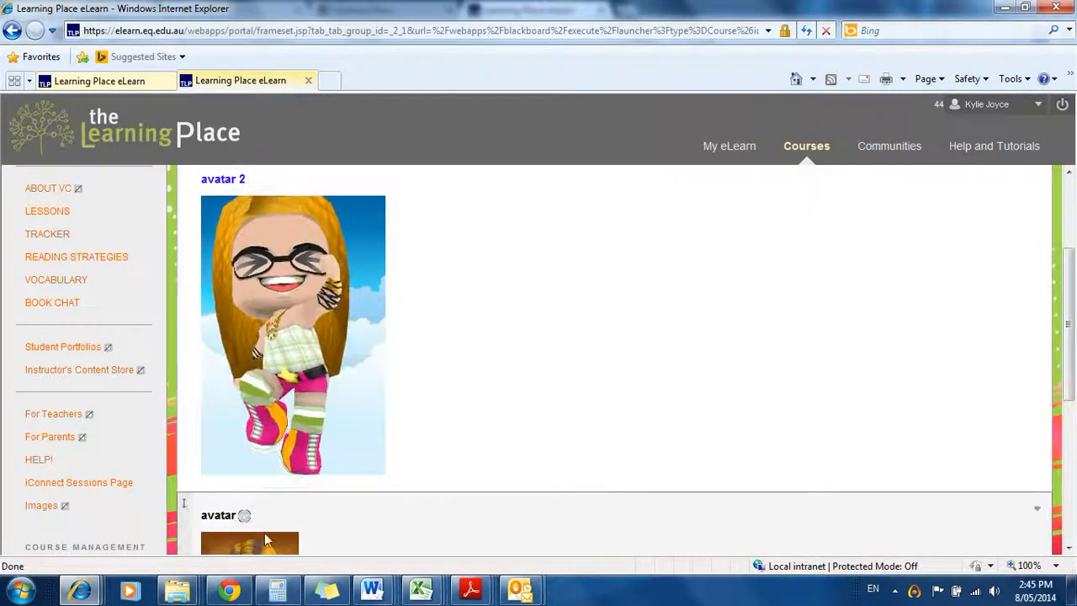
left_click(229, 592)
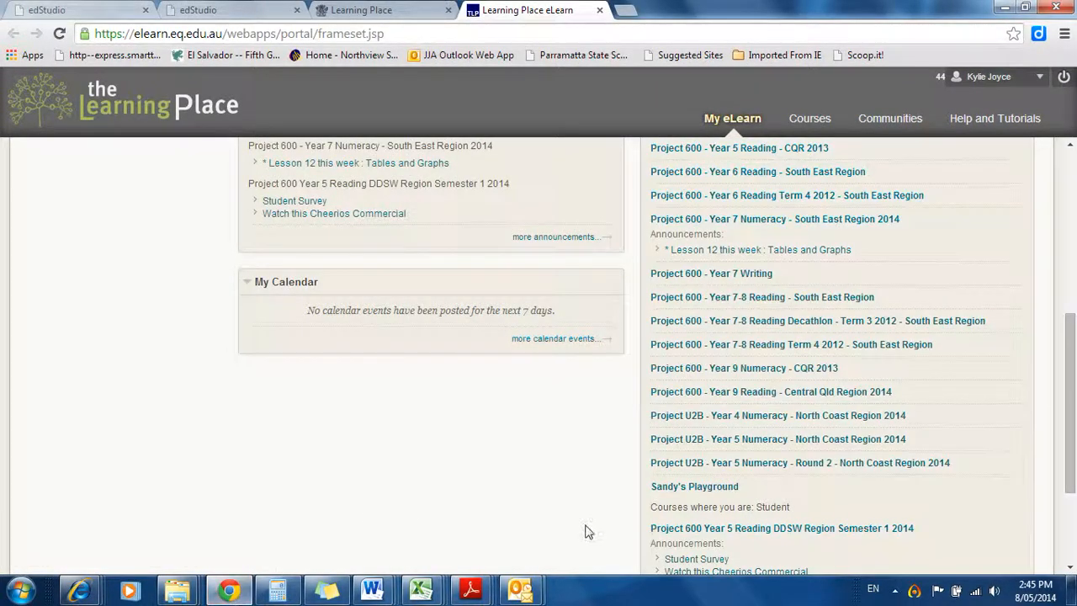
scroll(601, 517, "up", 2)
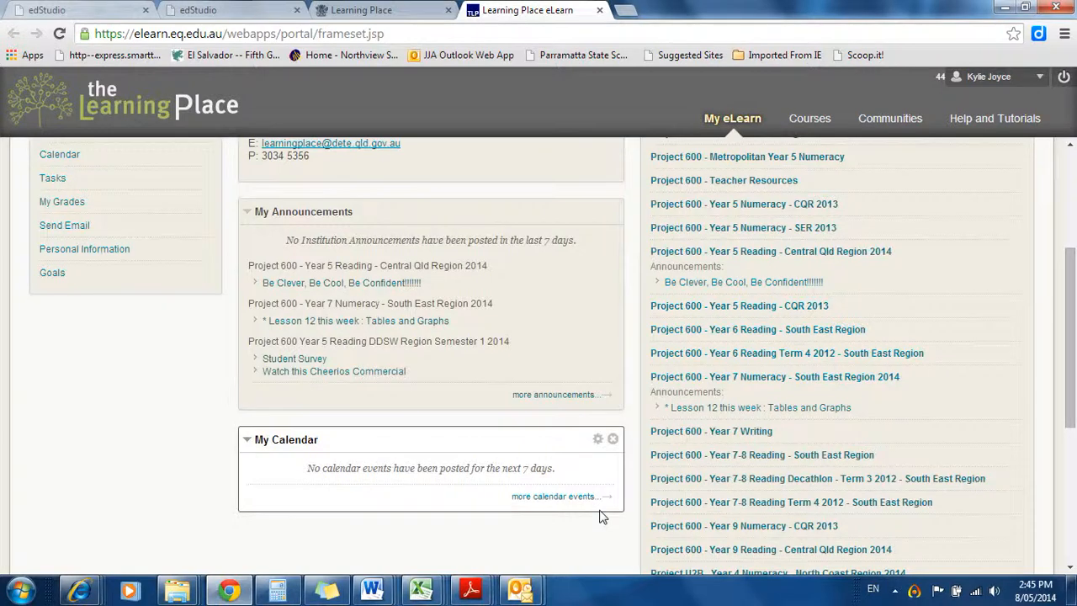
scroll(601, 513, "down", 2)
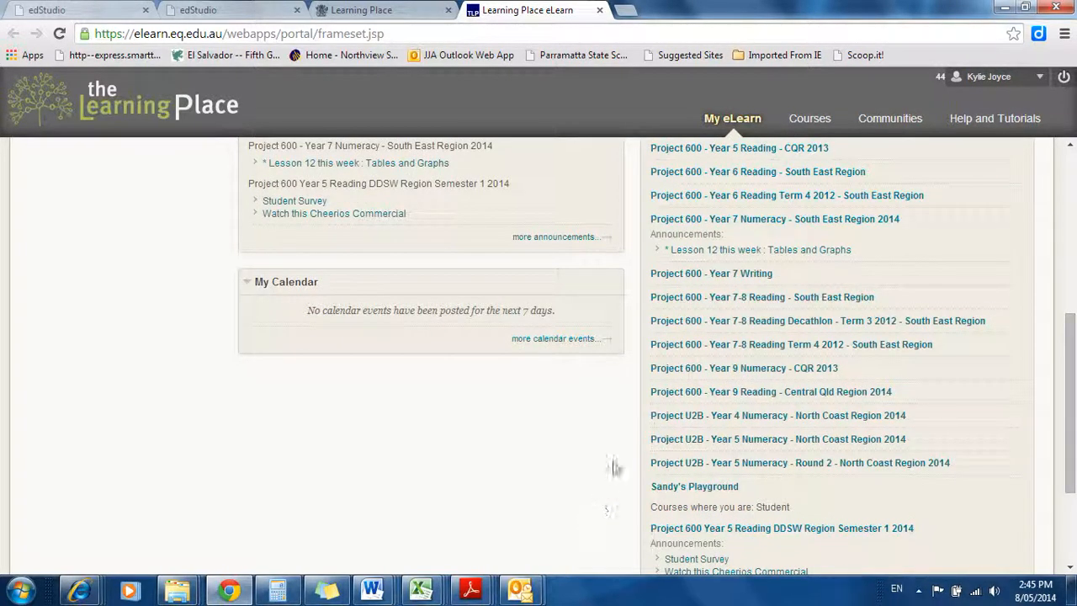
right_click(808, 396)
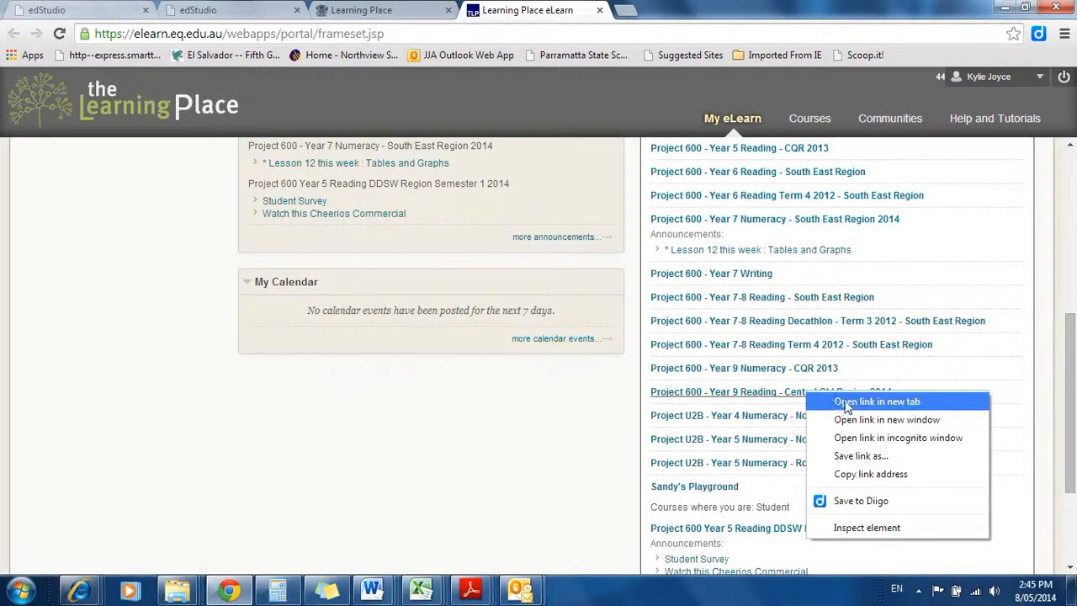
left_click(848, 404)
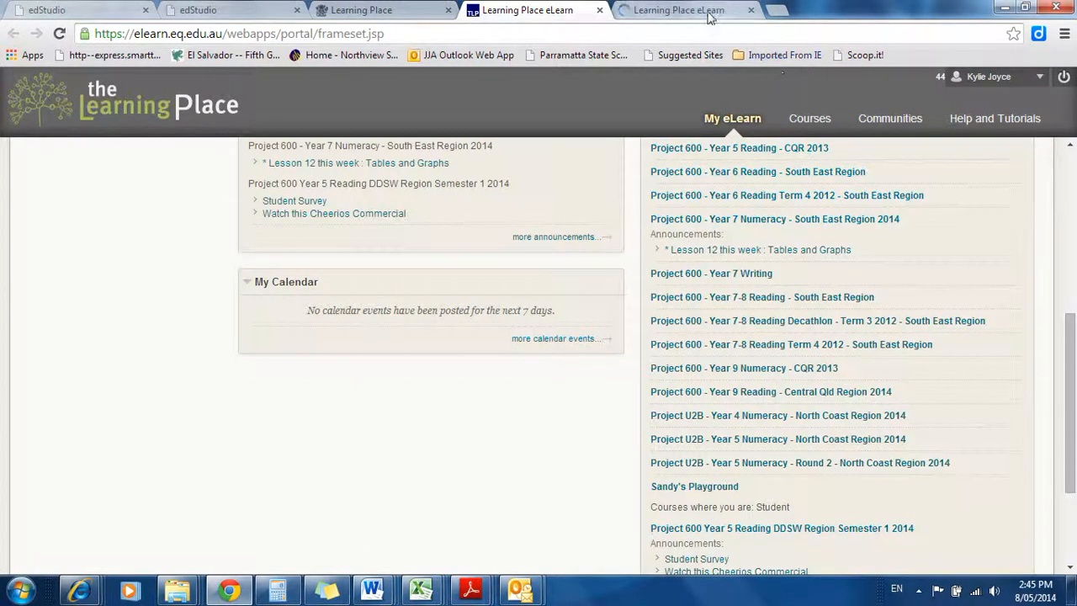
left_click(701, 15)
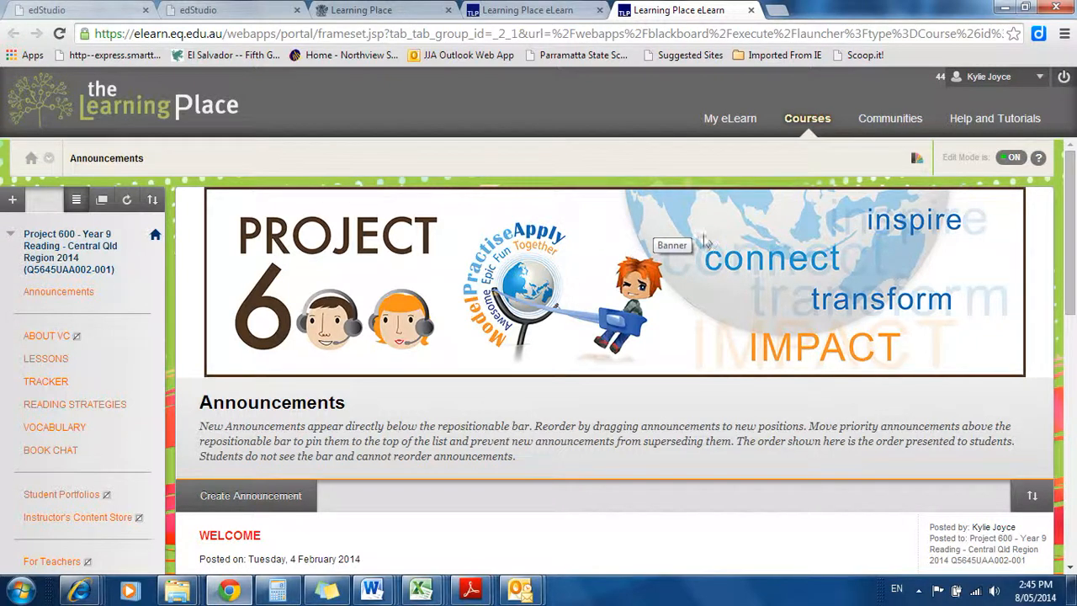
Open the teacher's folder at the end of the course's Tracker area
left_click(47, 383)
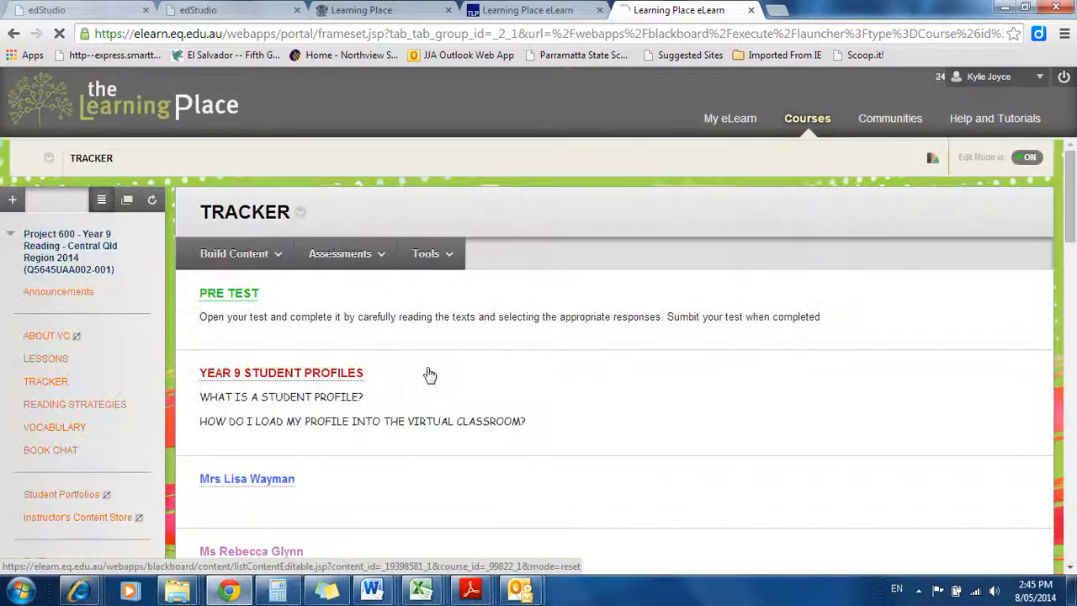
scroll(524, 352, "down", 15)
scroll(521, 340, "down", 4)
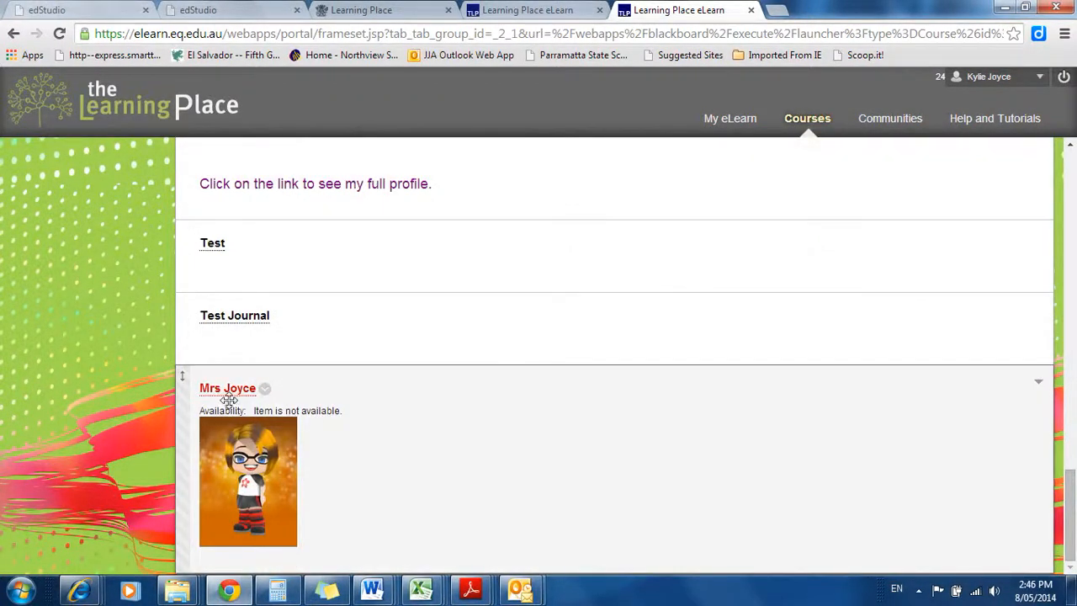
left_click(229, 395)
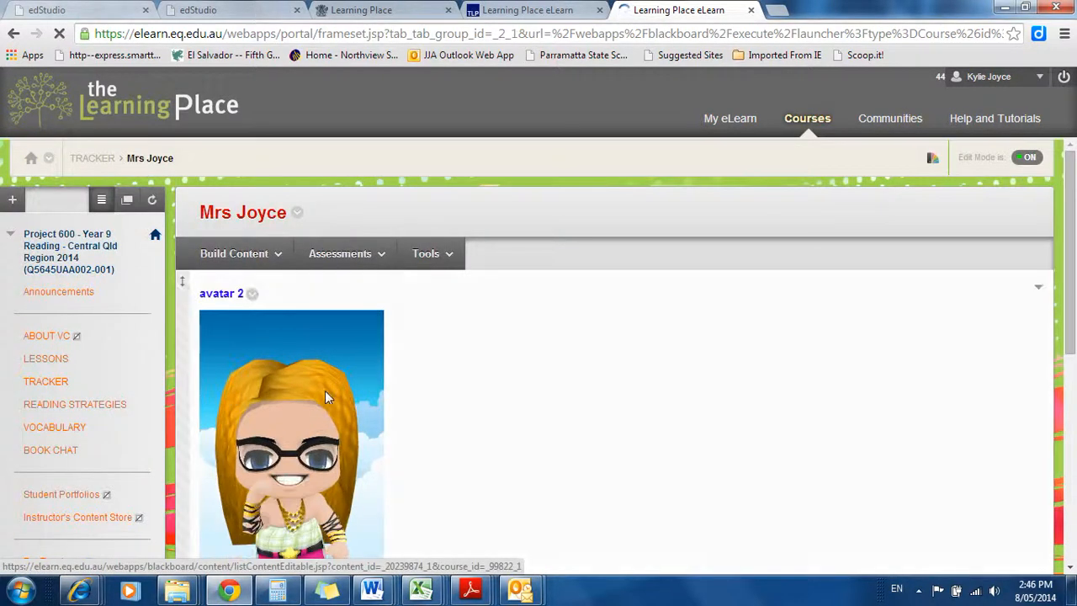
Look over the images in the teacher's folder and start creating a new Item there
scroll(485, 391, "down", 1)
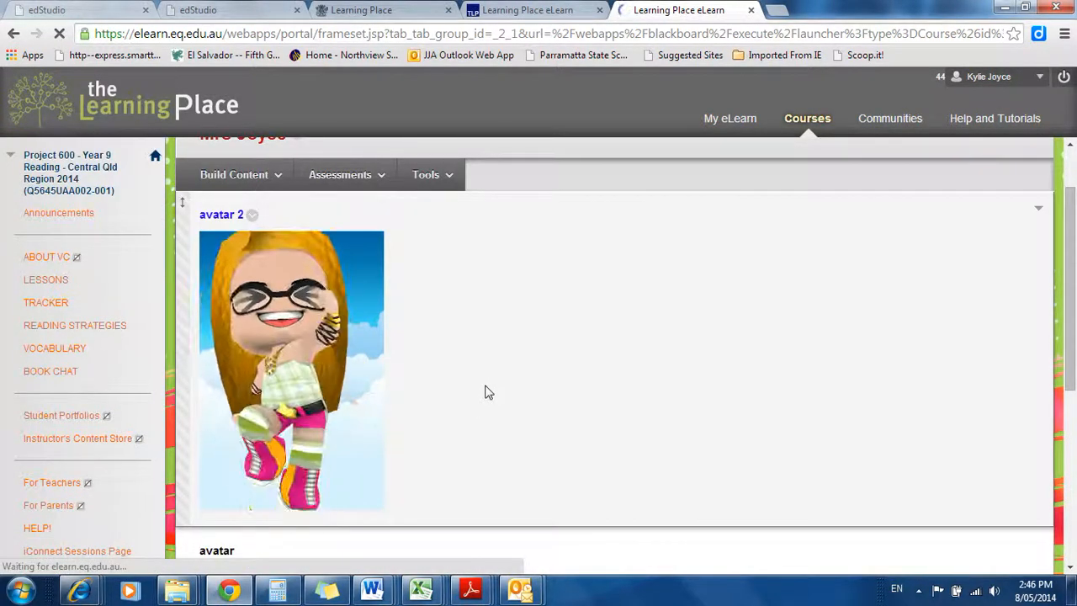
scroll(485, 391, "down", 1)
scroll(486, 391, "down", 2)
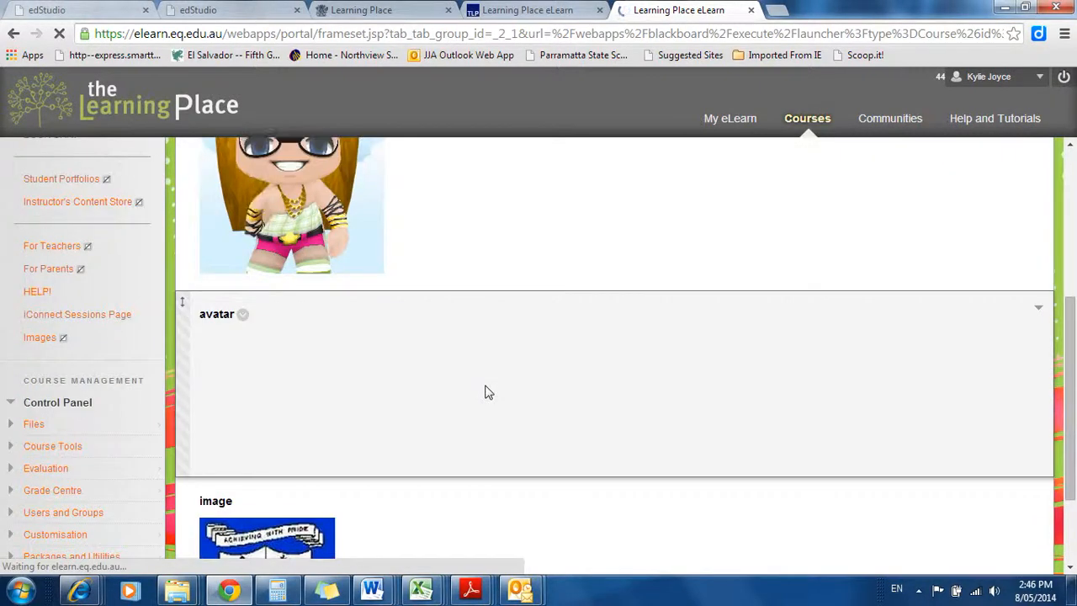
scroll(486, 392, "down", 1)
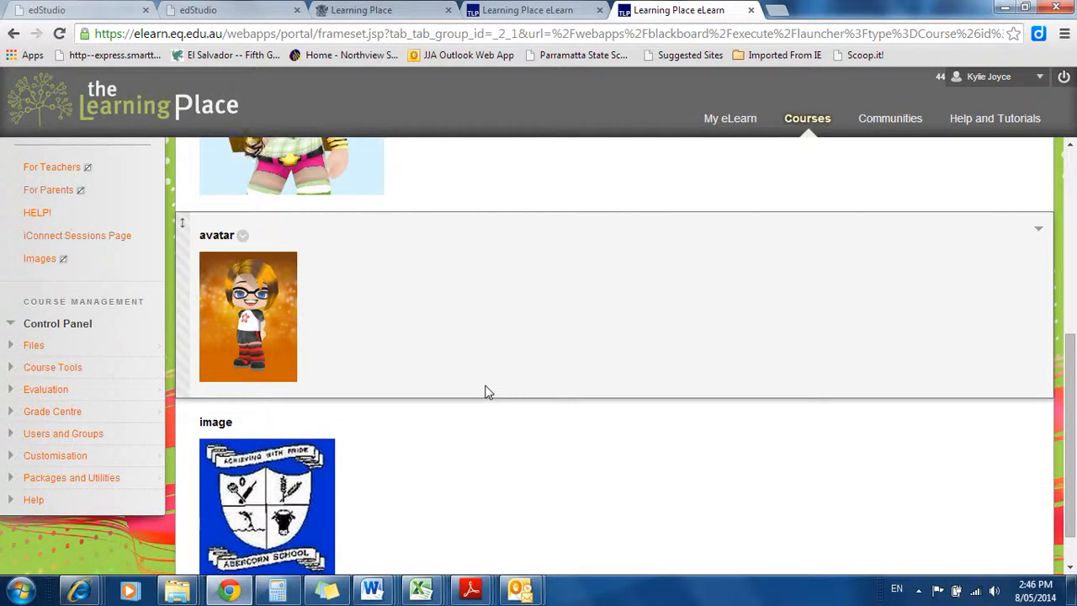
scroll(486, 389, "down", 1)
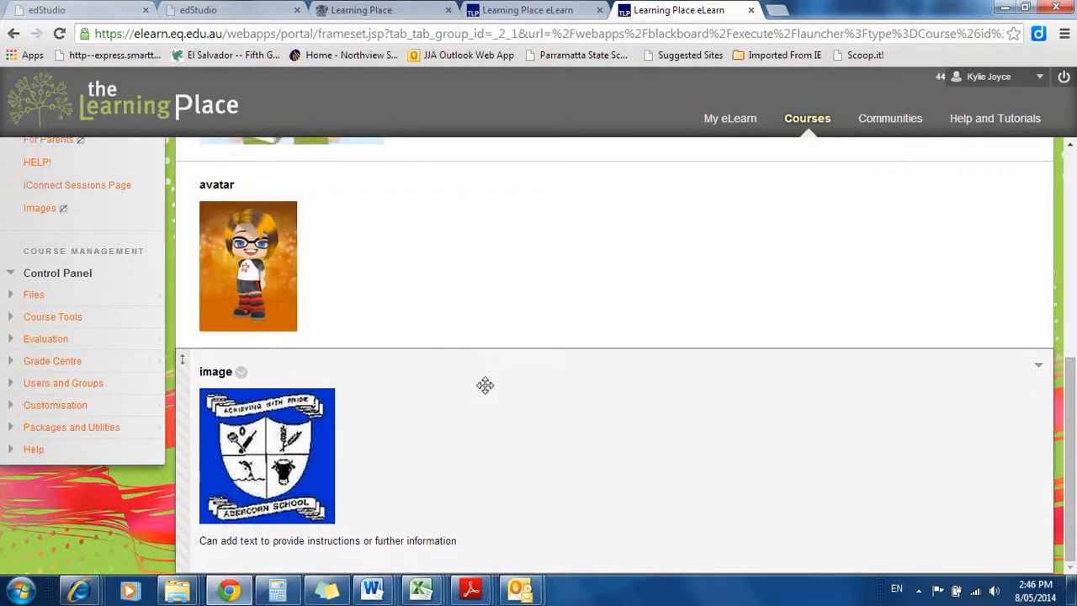
scroll(485, 387, "up", 5)
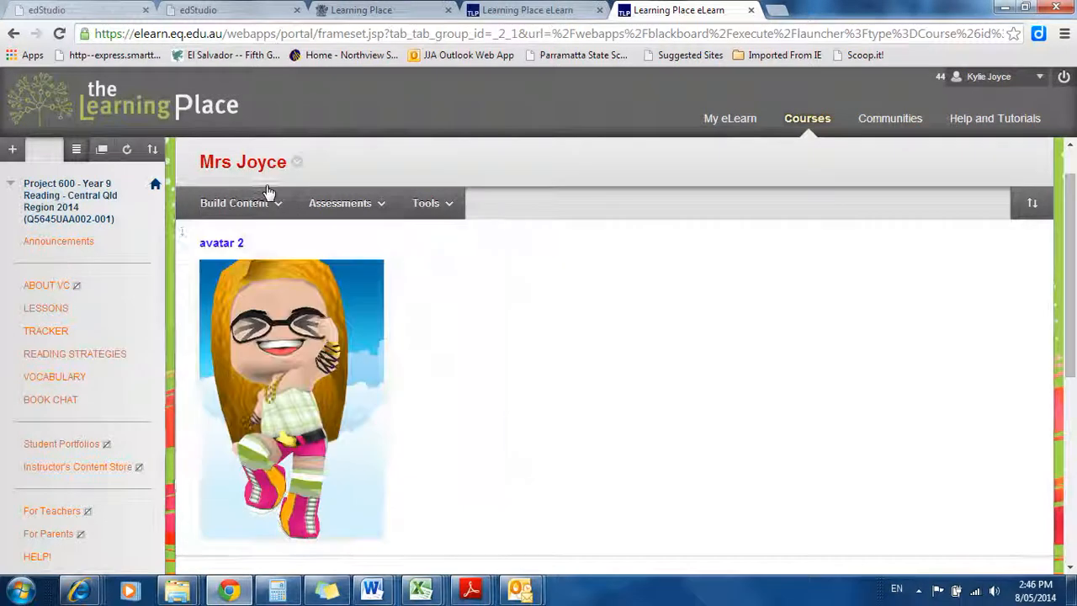
left_click(275, 203)
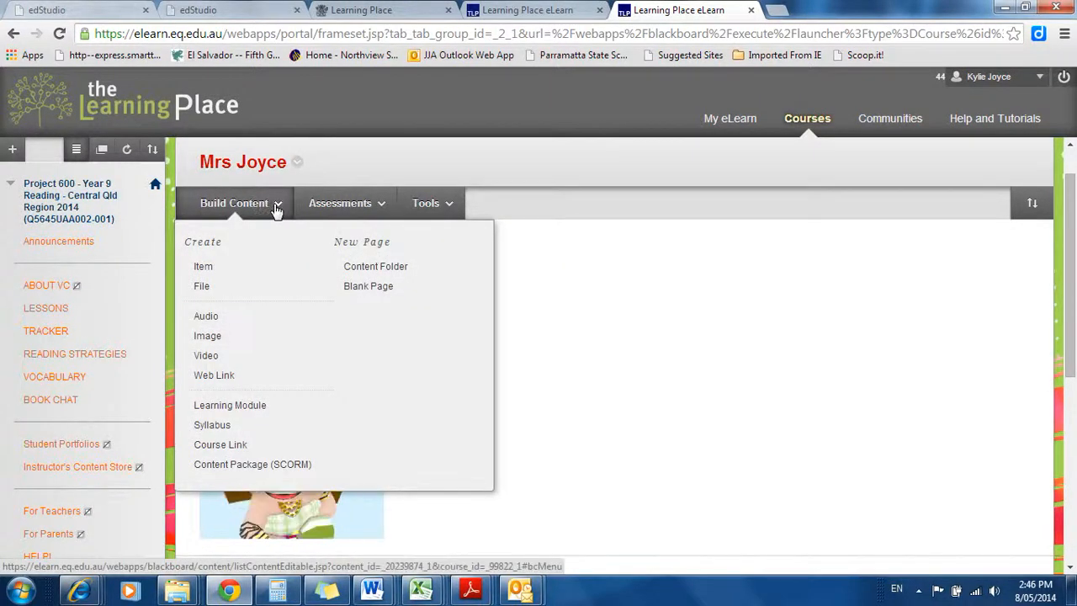
left_click(203, 267)
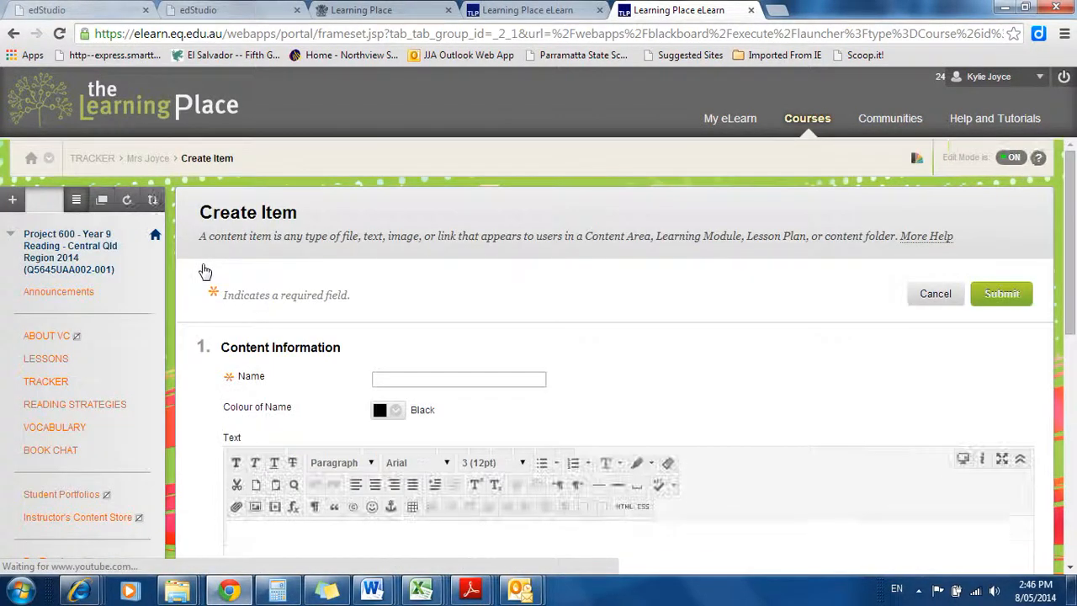
Name the new item "Avatar 2 with text" and set its name colour to Light Hard Green (#33FF33)
left_click(457, 378)
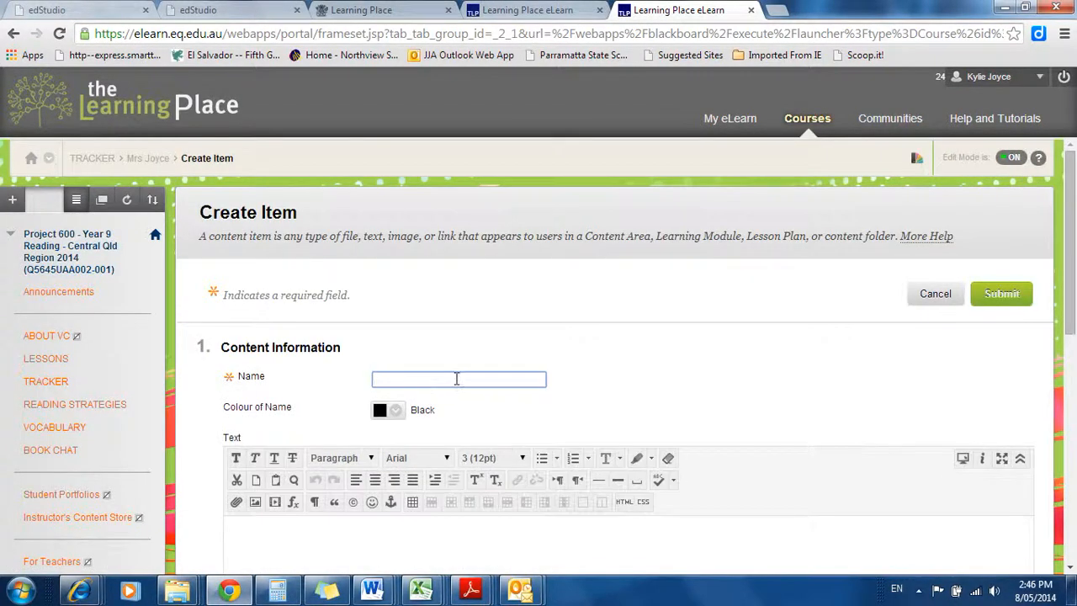
type("Avatar 2 ")
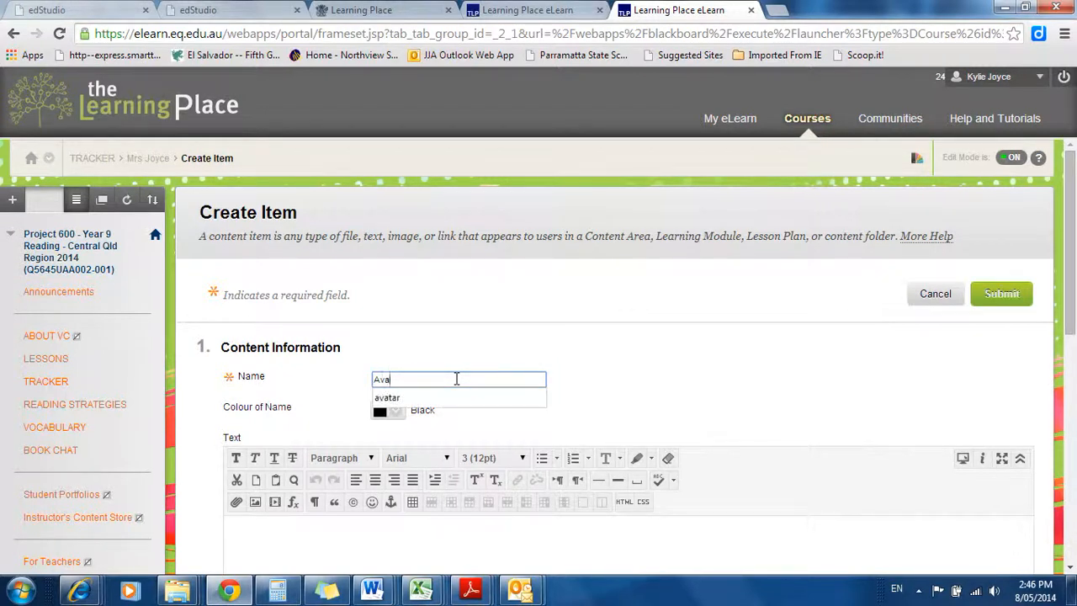
type("W")
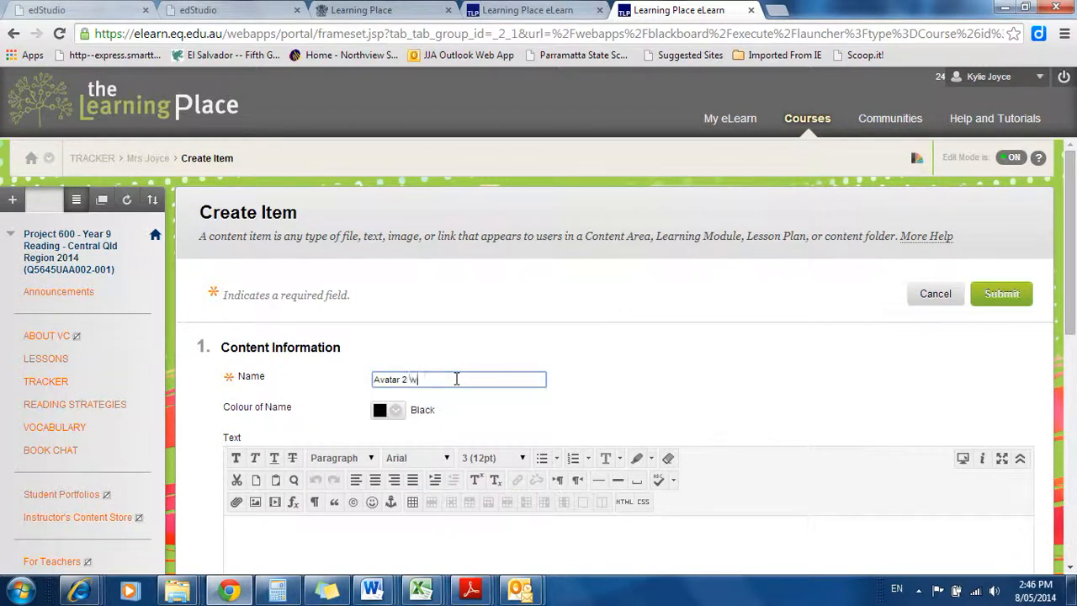
type("ith text")
left_click(395, 412)
left_click(461, 353)
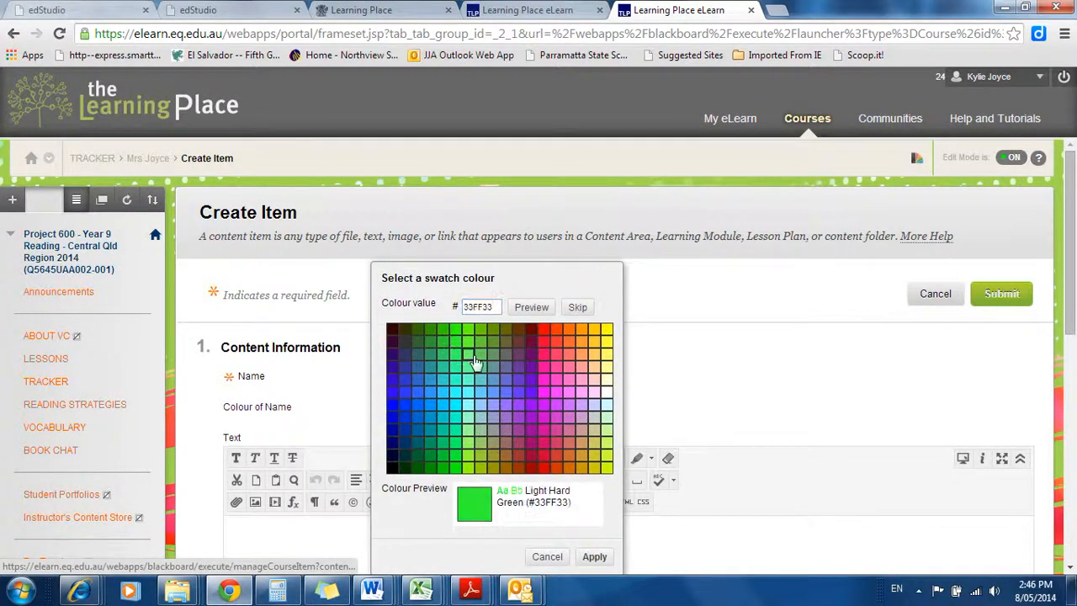
left_click(595, 557)
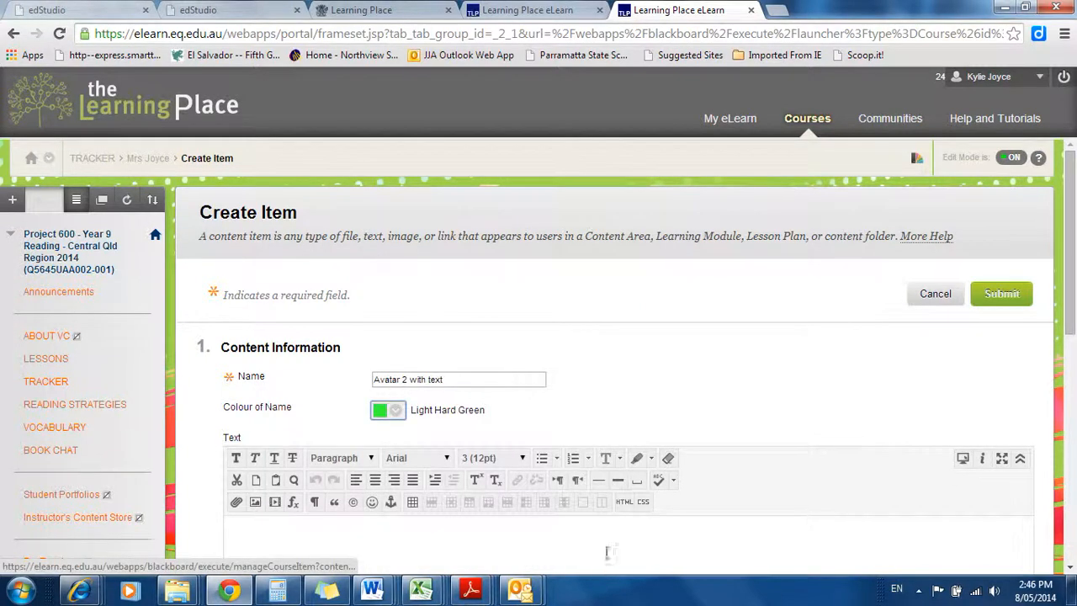
Start inserting an image from the computer into the item's text and browse to the 2014 Planning folder inside Project 600
scroll(719, 489, "down", 2)
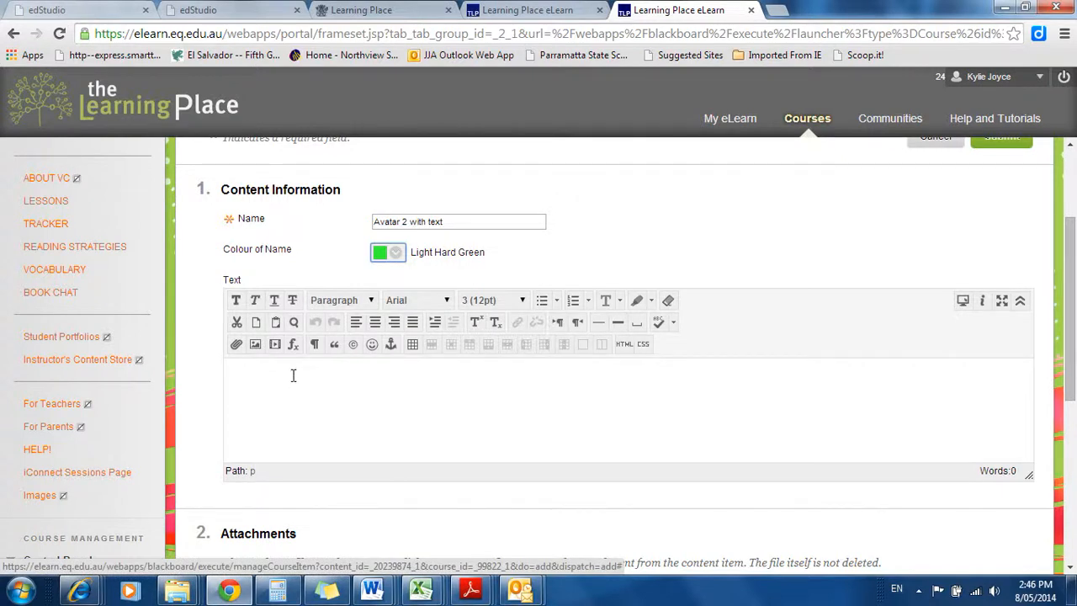
left_click(255, 345)
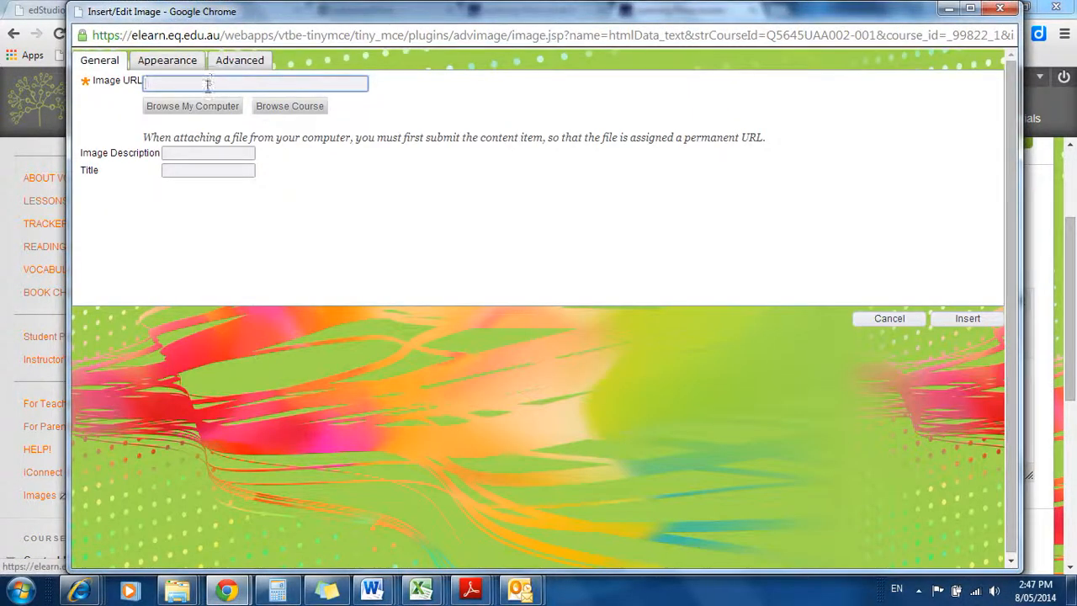
left_click(194, 107)
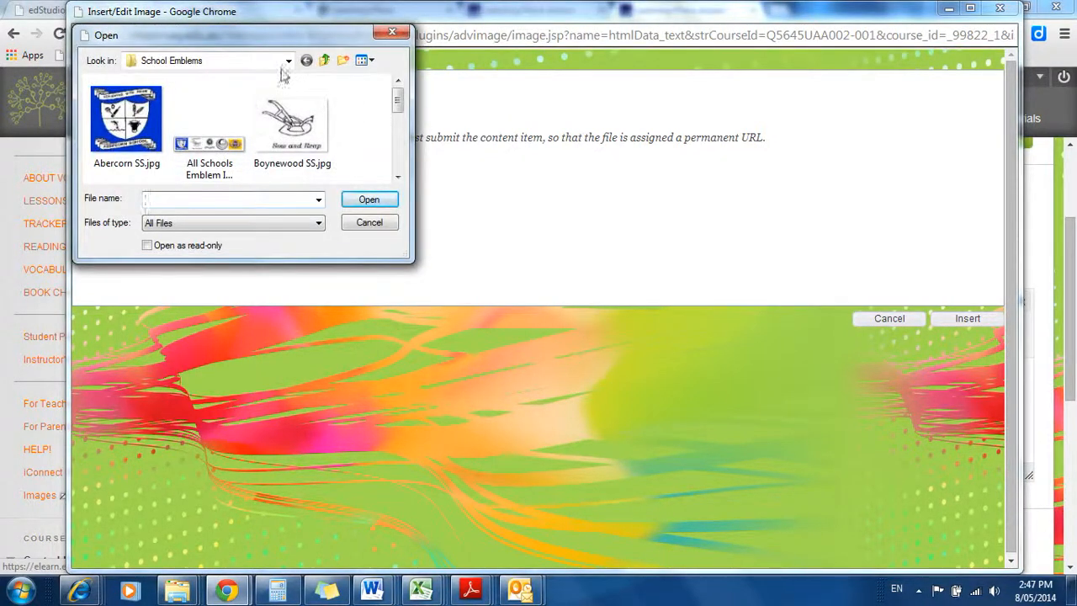
left_click(288, 61)
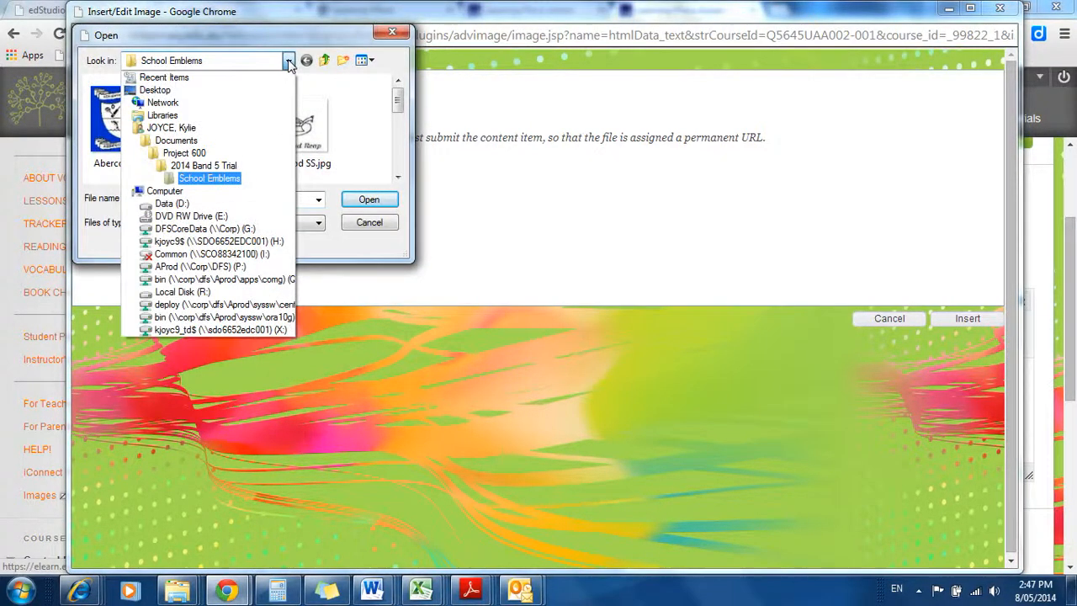
left_click(200, 154)
left_click(201, 154)
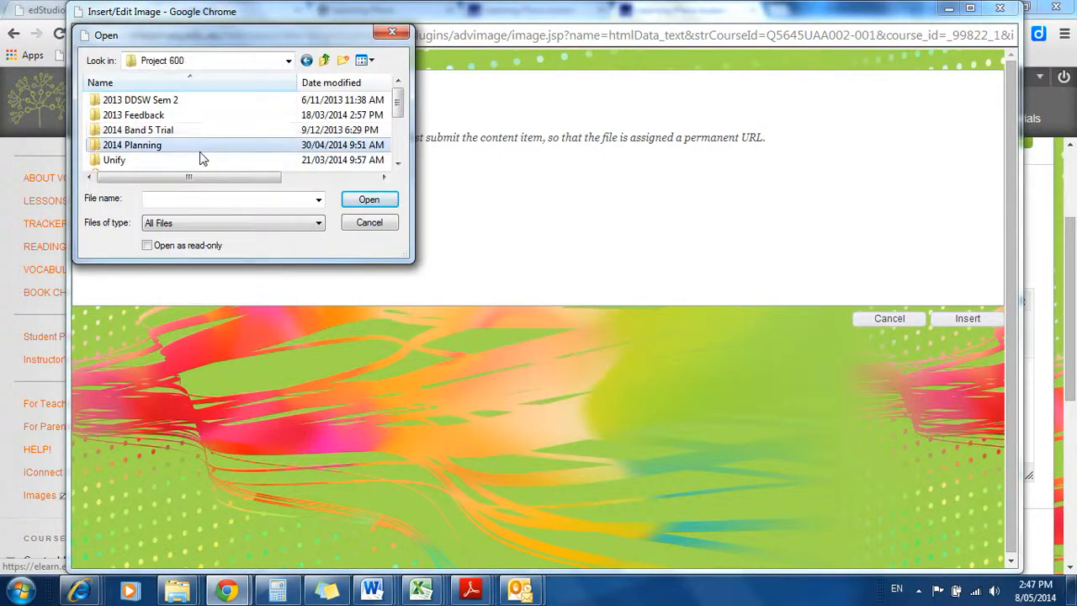
double_click(200, 154)
Choose IMG_0171.GIF from the video files folder inside Virtual Classroom as the image and check its preview
left_click_drag(398, 94, 399, 156)
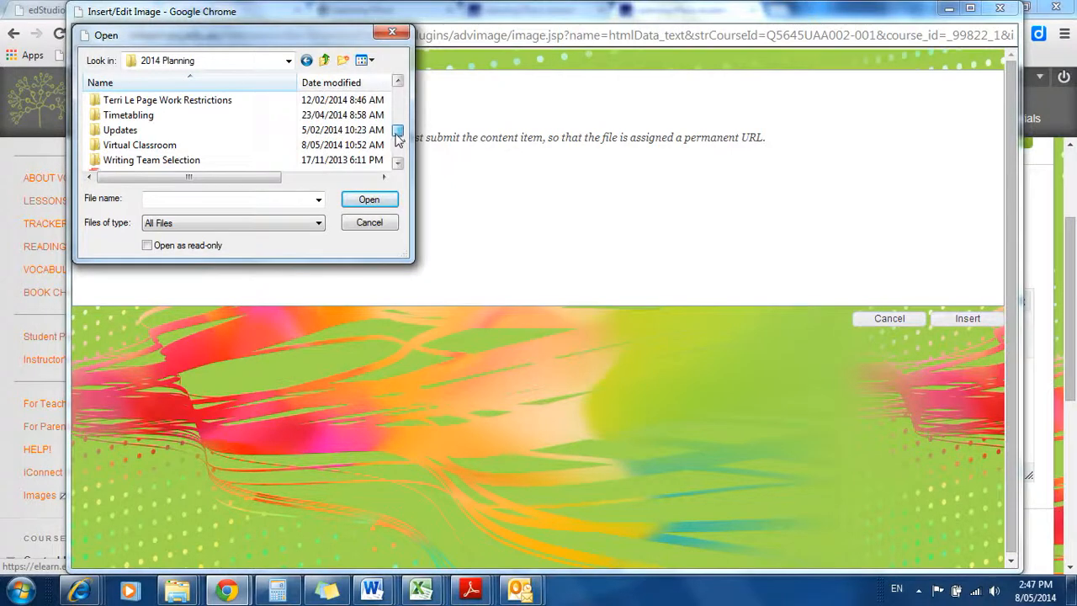
double_click(159, 146)
scroll(243, 148, "down", 4)
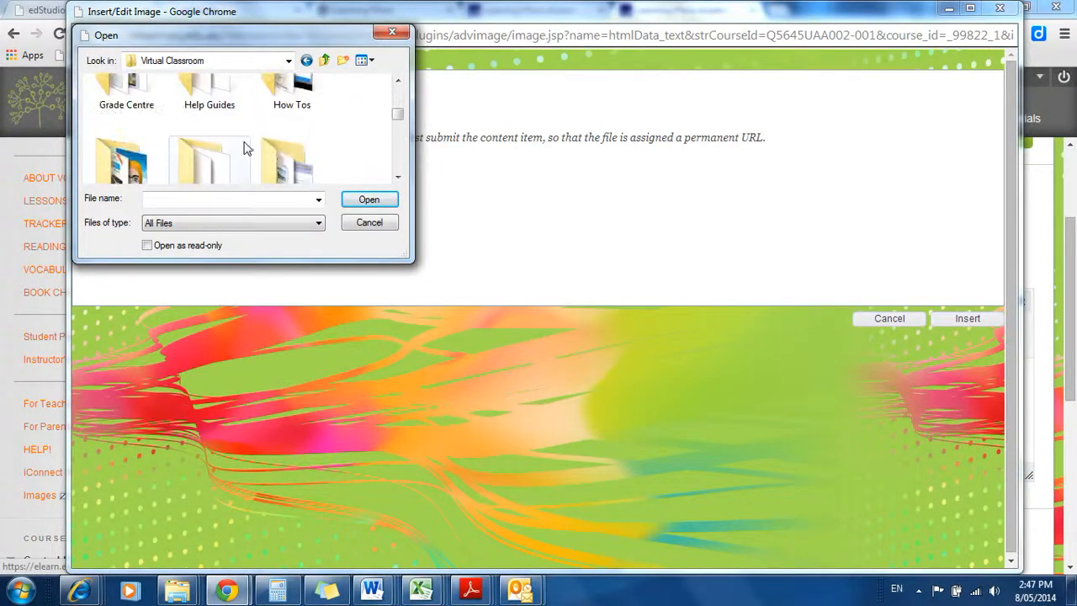
double_click(126, 125)
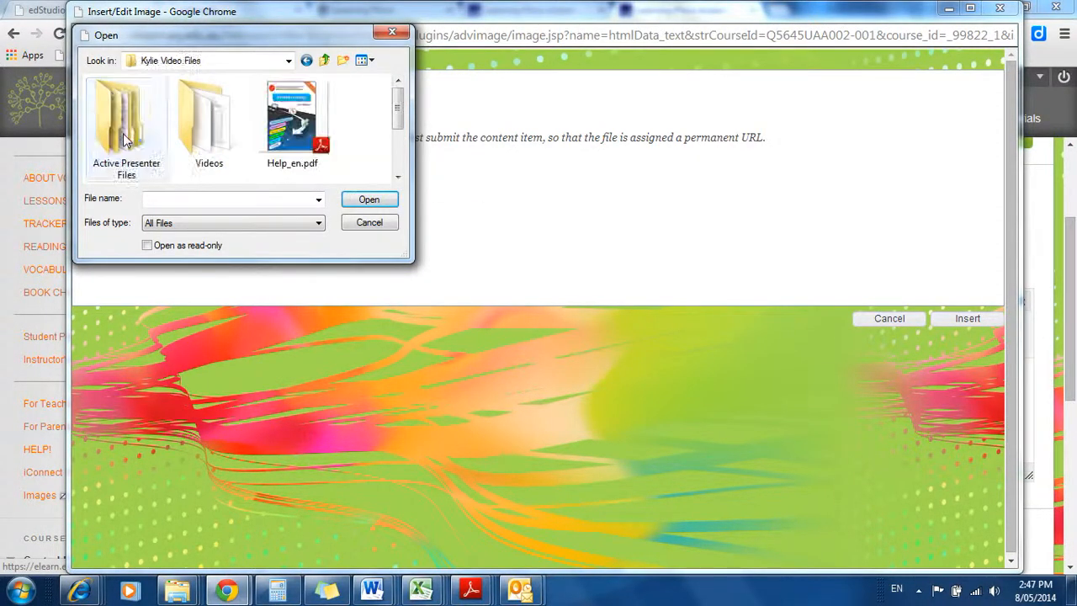
scroll(159, 144, "down", 2)
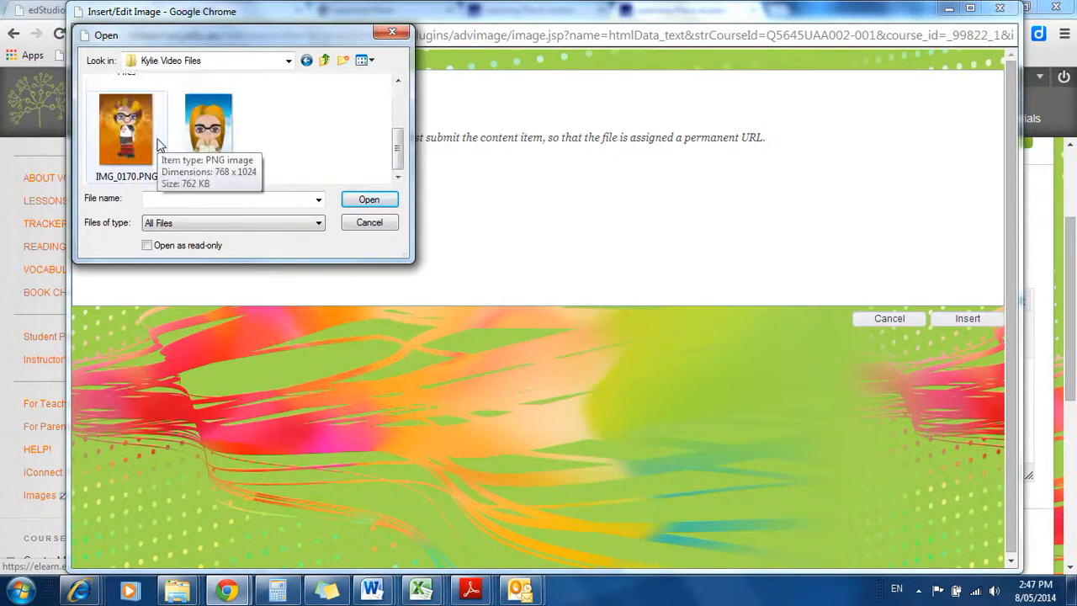
left_click(226, 154)
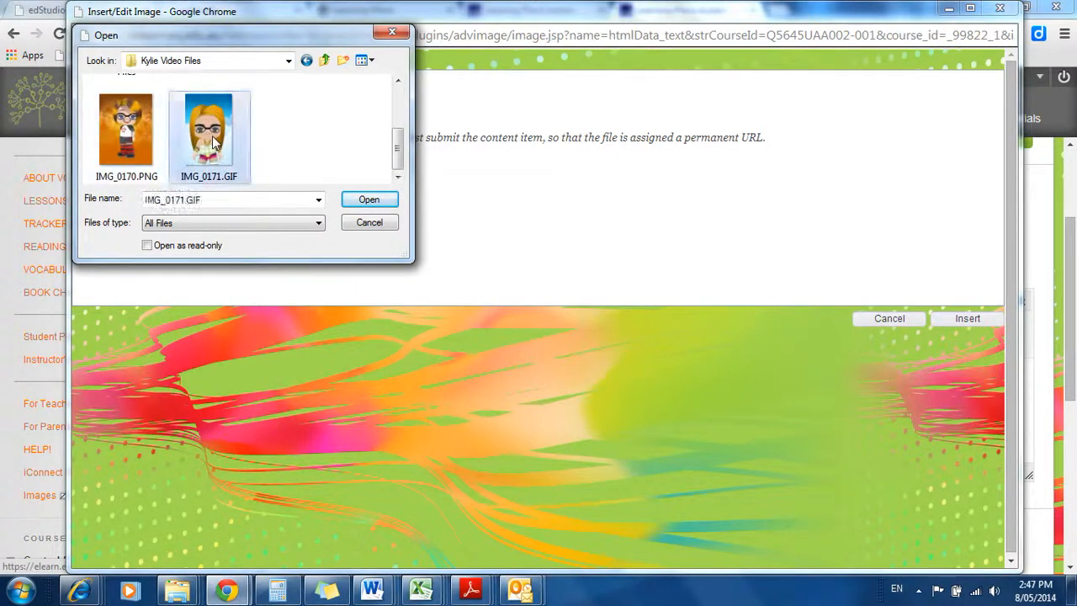
left_click(349, 200)
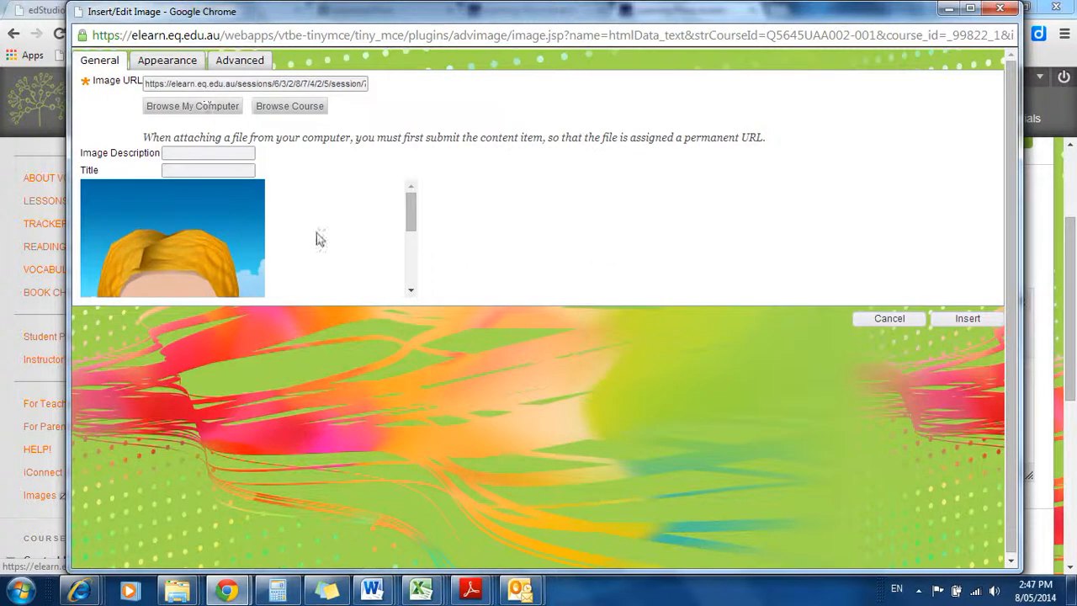
scroll(330, 234, "down", 2)
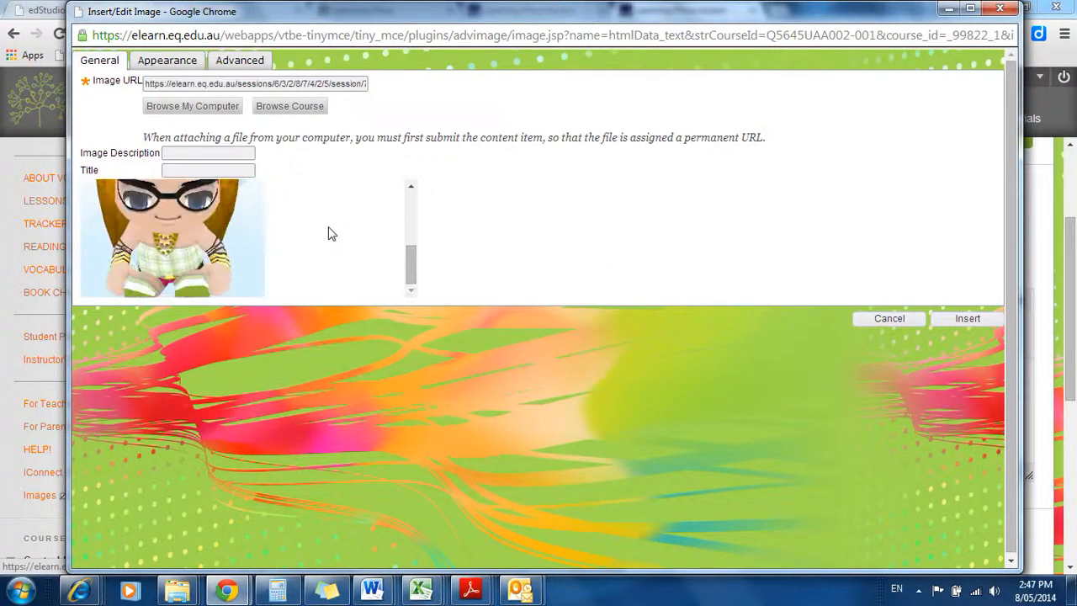
scroll(330, 234, "up", 2)
scroll(330, 234, "down", 4)
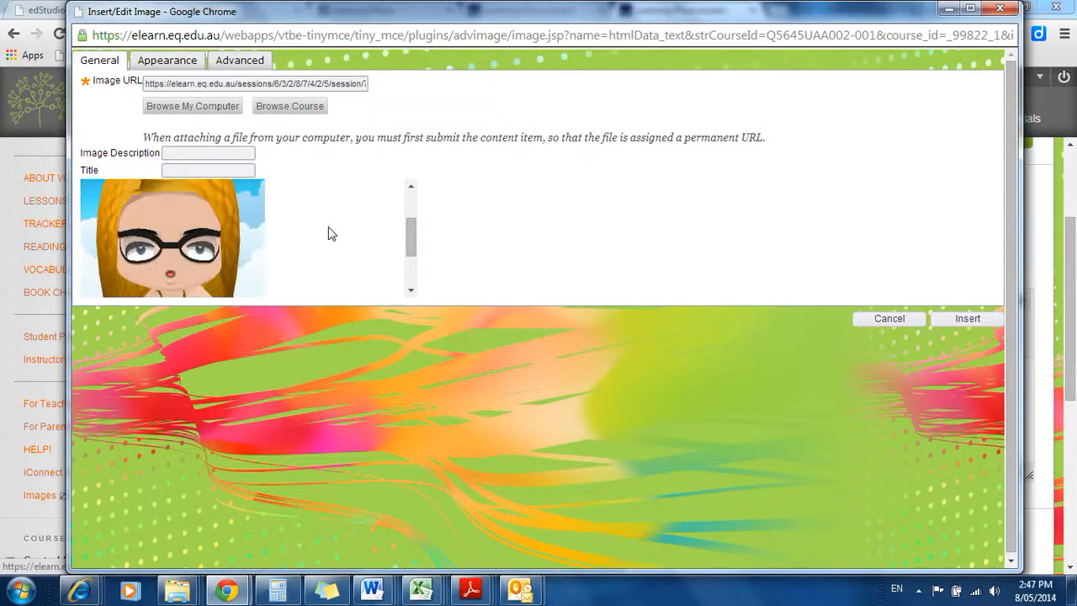
Review the avatar preview and insert the image into the item's text without an image description
scroll(330, 233, "down", 1)
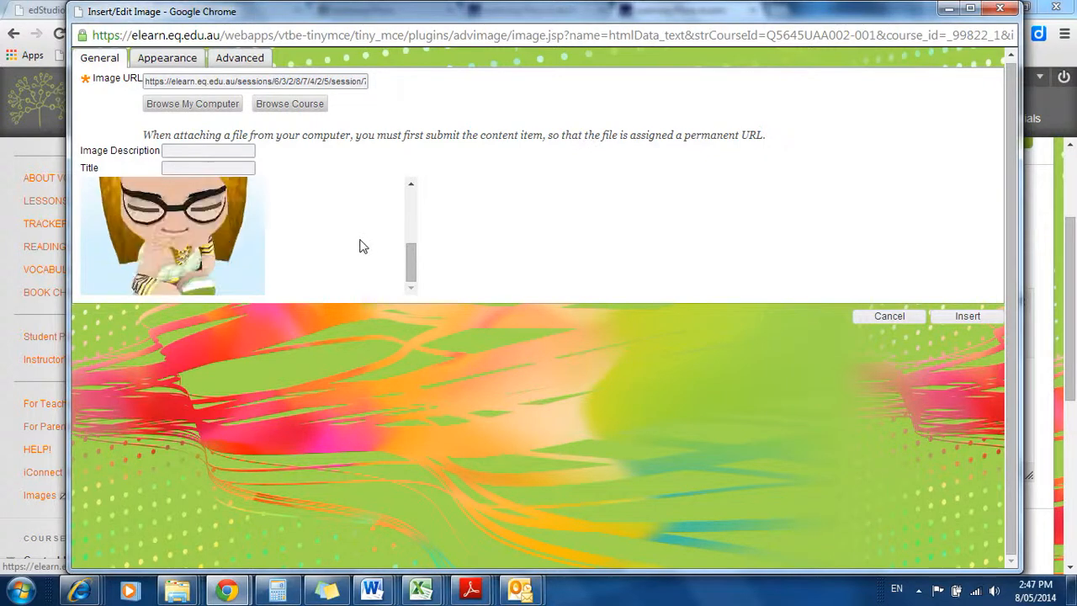
scroll(360, 245, "up", 3)
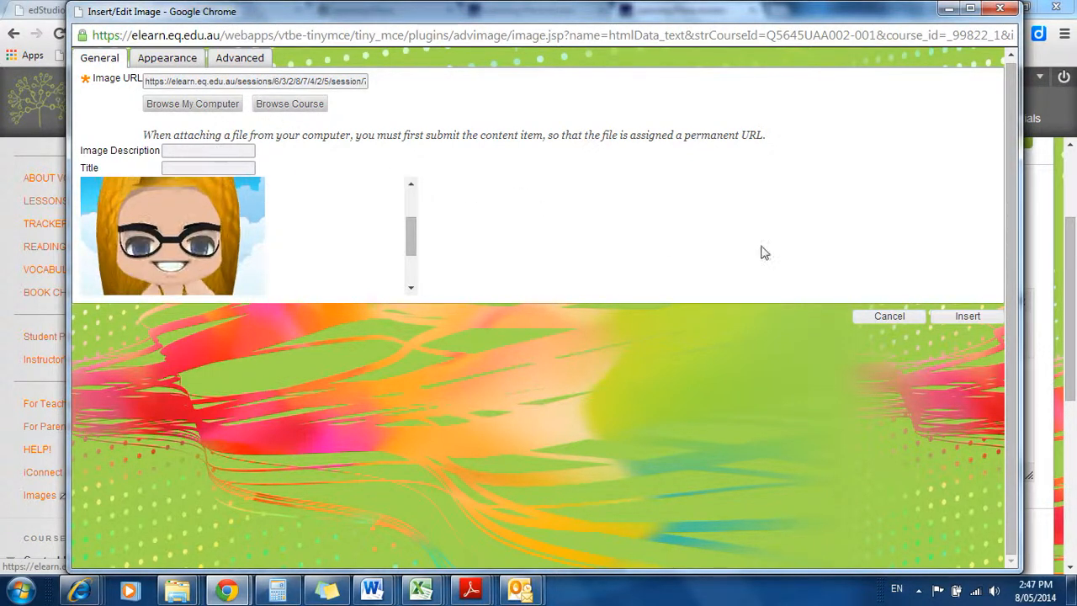
left_click(969, 318)
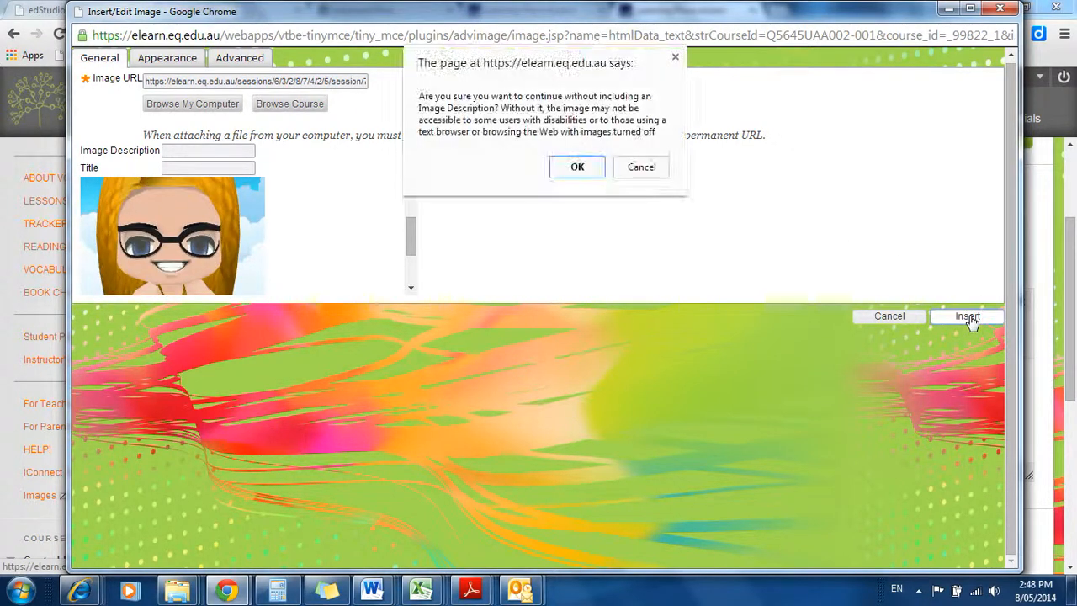
left_click(578, 168)
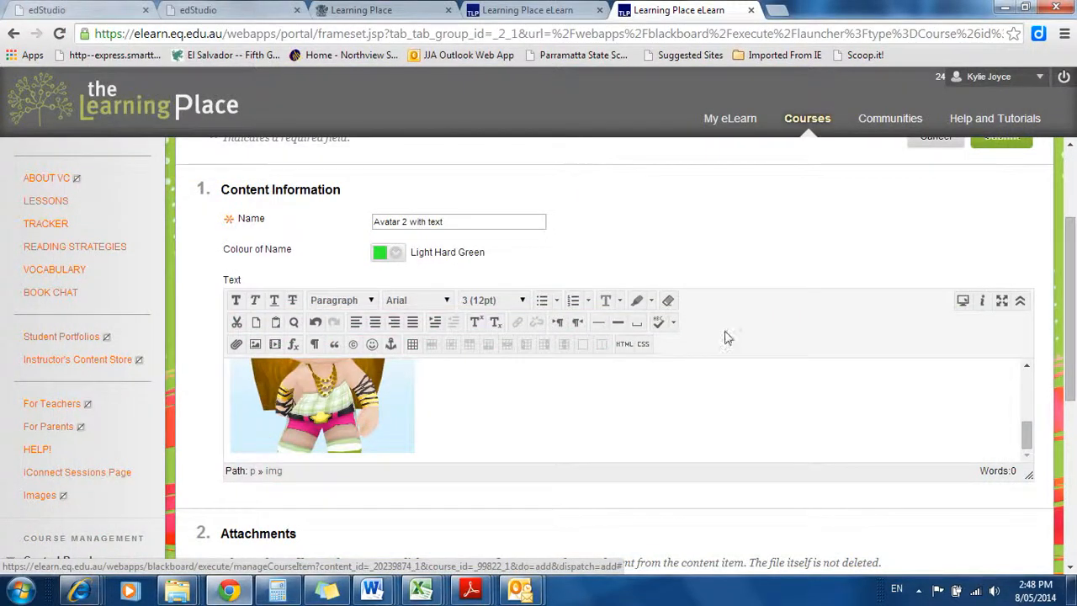
Enlarge the inserted avatar image slightly from its lower corner and place the text cursor after it
left_click(364, 429)
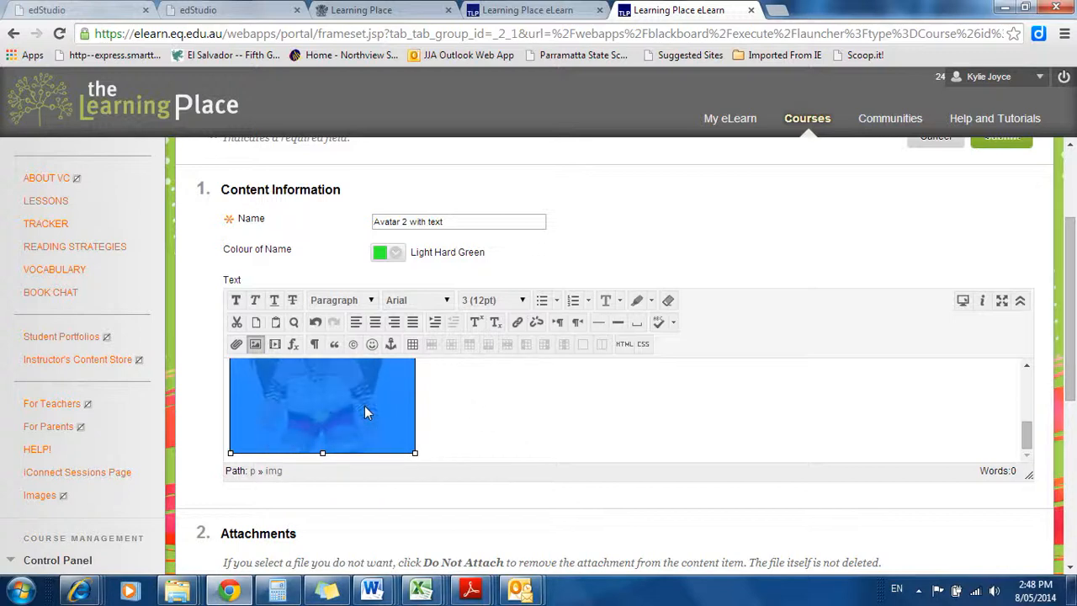
left_click_drag(412, 451, 440, 497)
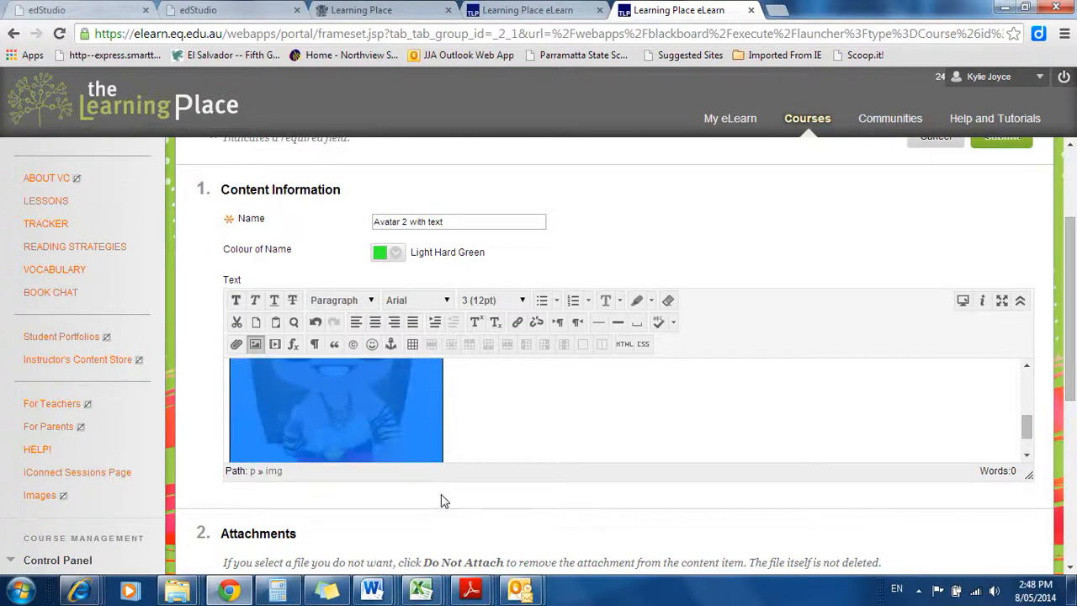
left_click(637, 419)
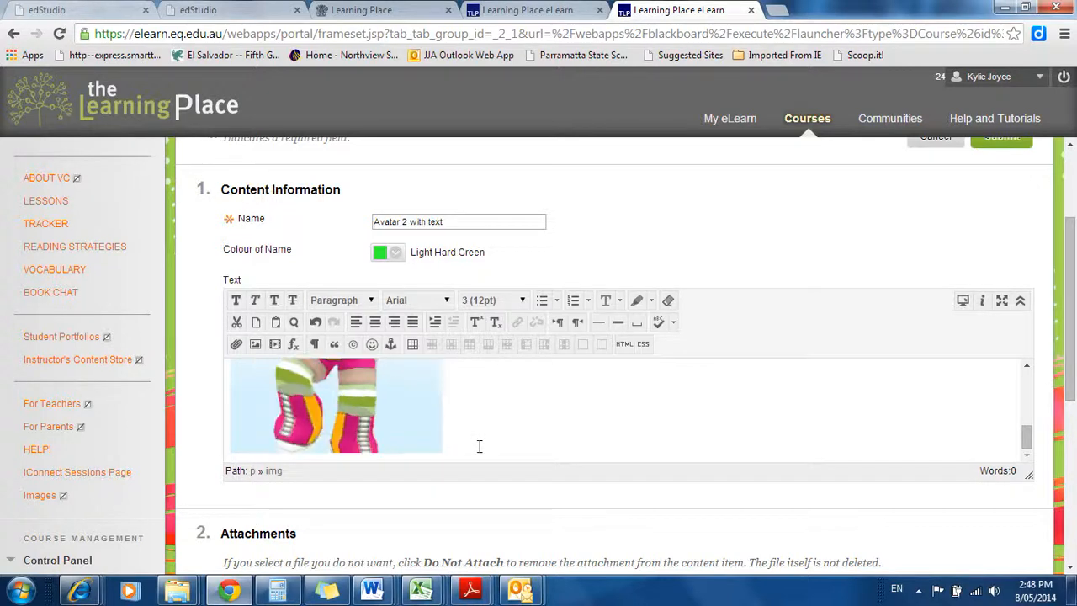
Add the line "Now I can add instructions" below the avatar in Courier New, size 4 (14pt)
key("Return")
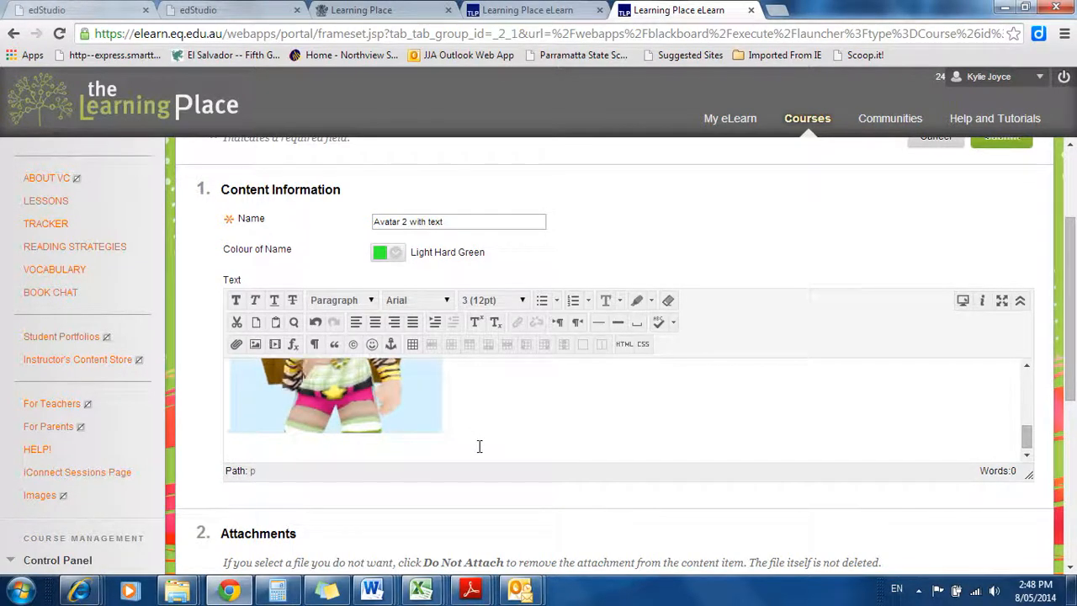
left_click(447, 302)
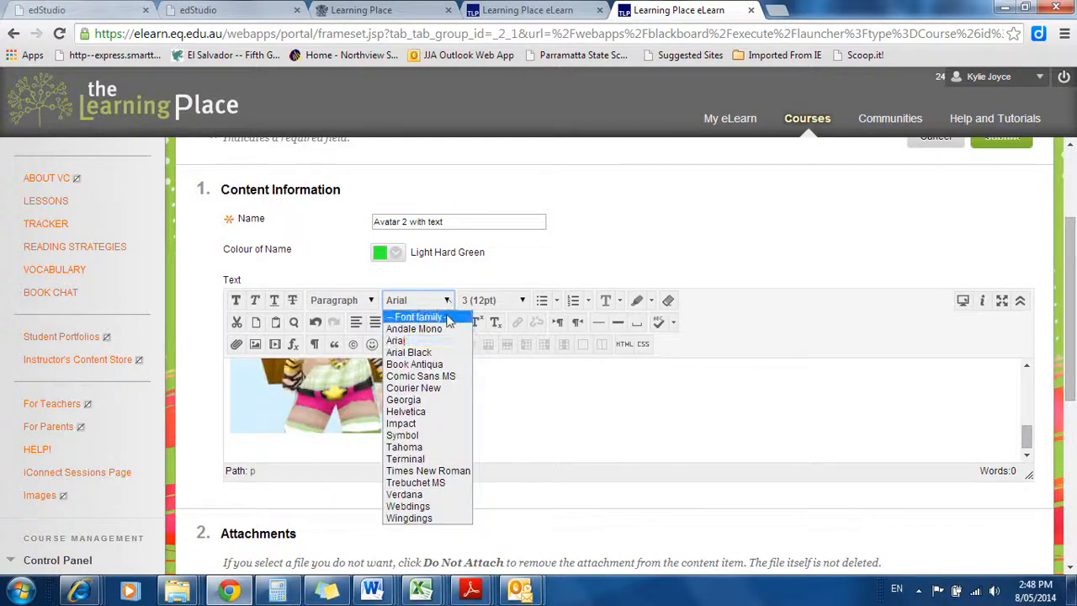
left_click(440, 387)
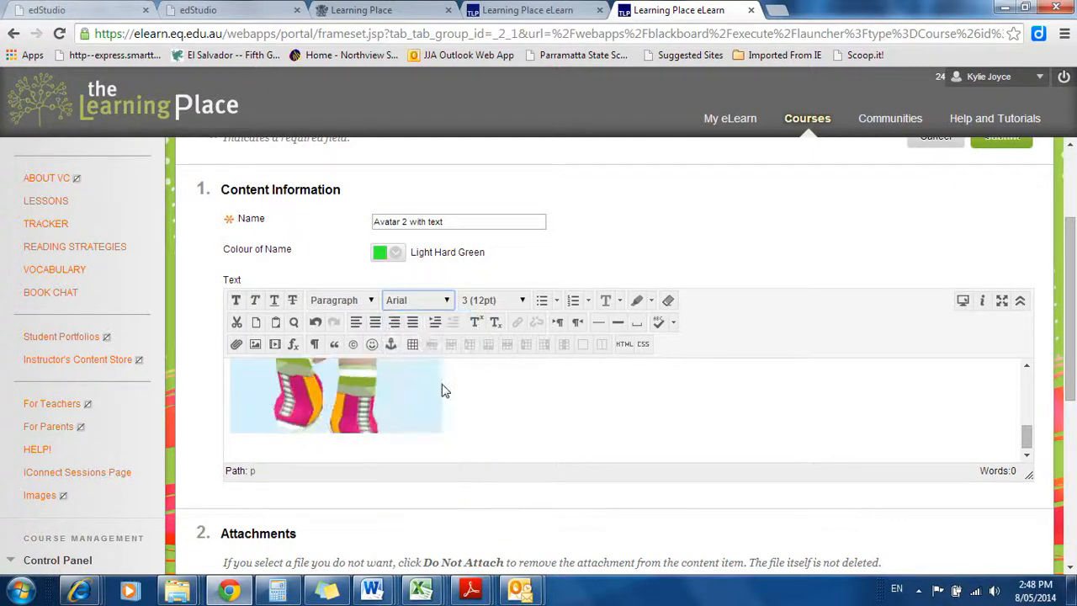
left_click(523, 301)
left_click(502, 364)
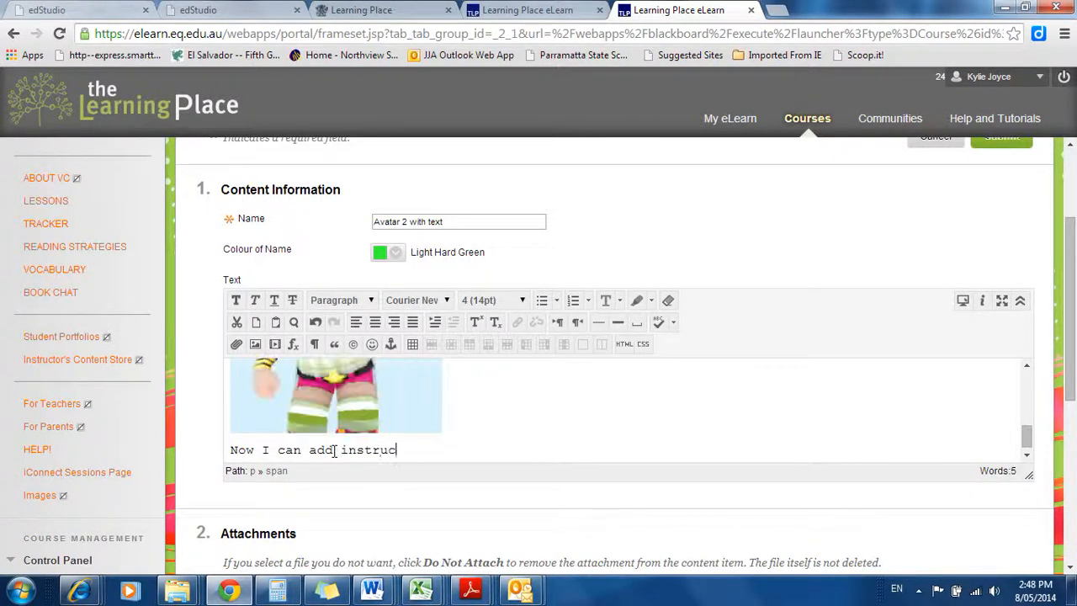
type("tions")
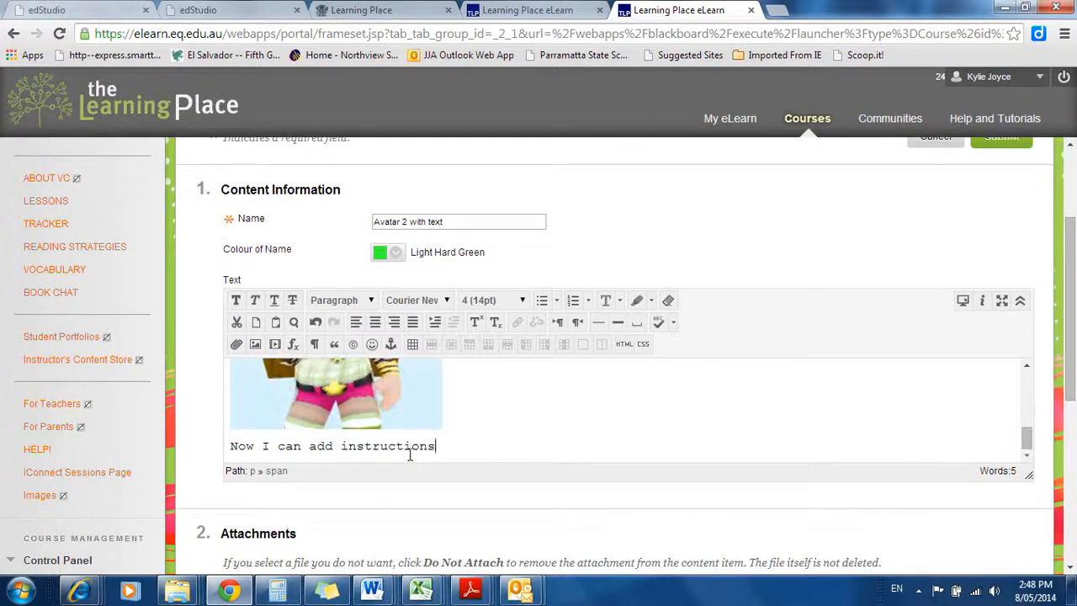
Review the item's attachments and standard options and submit the item
scroll(409, 454, "down", 1)
scroll(409, 457, "down", 1)
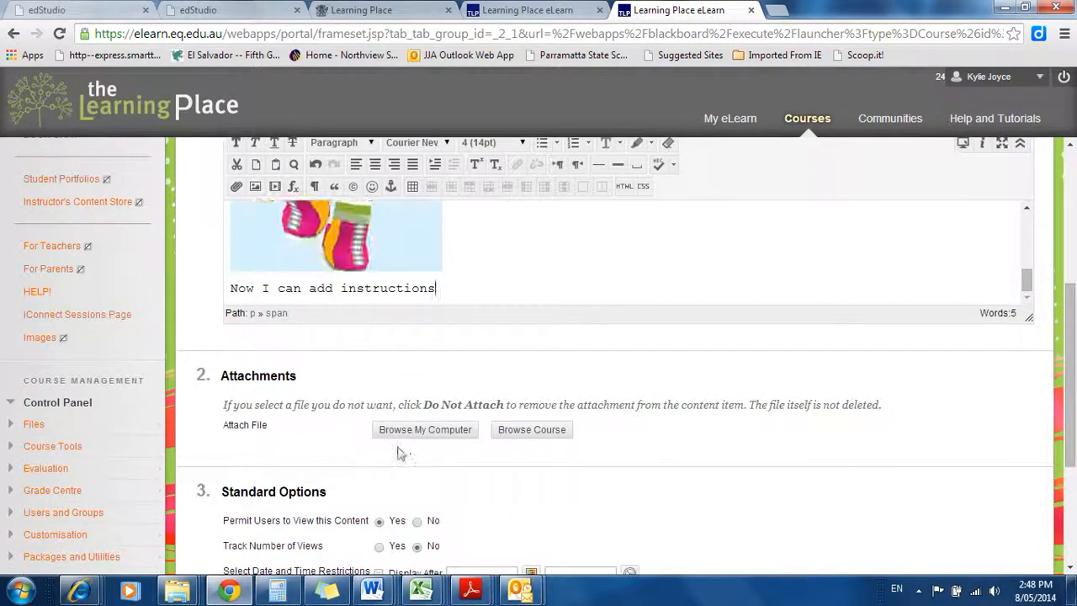
scroll(401, 455, "down", 1)
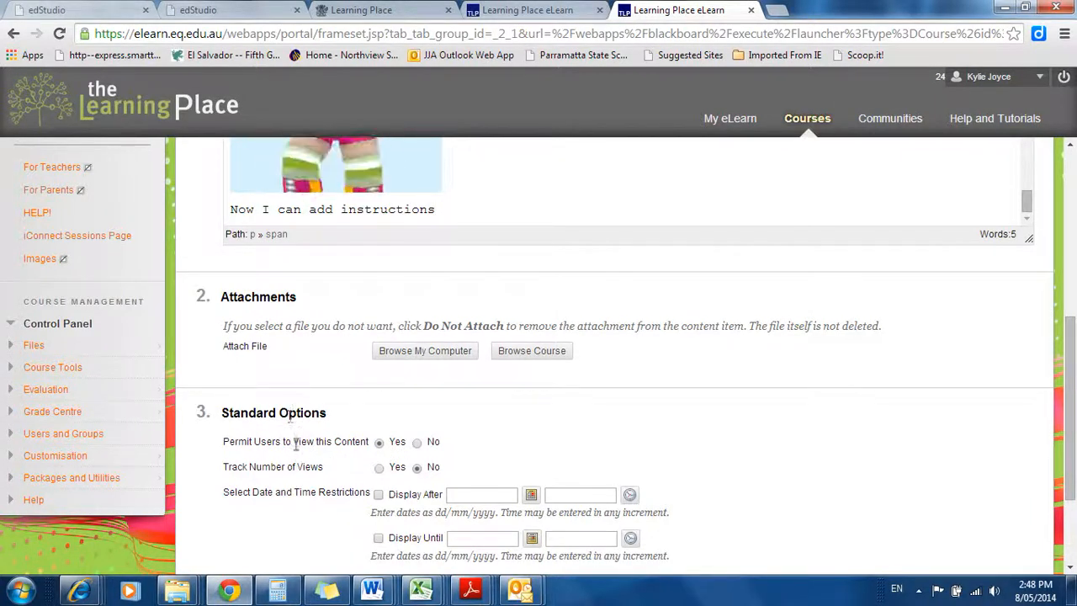
scroll(493, 449, "down", 1)
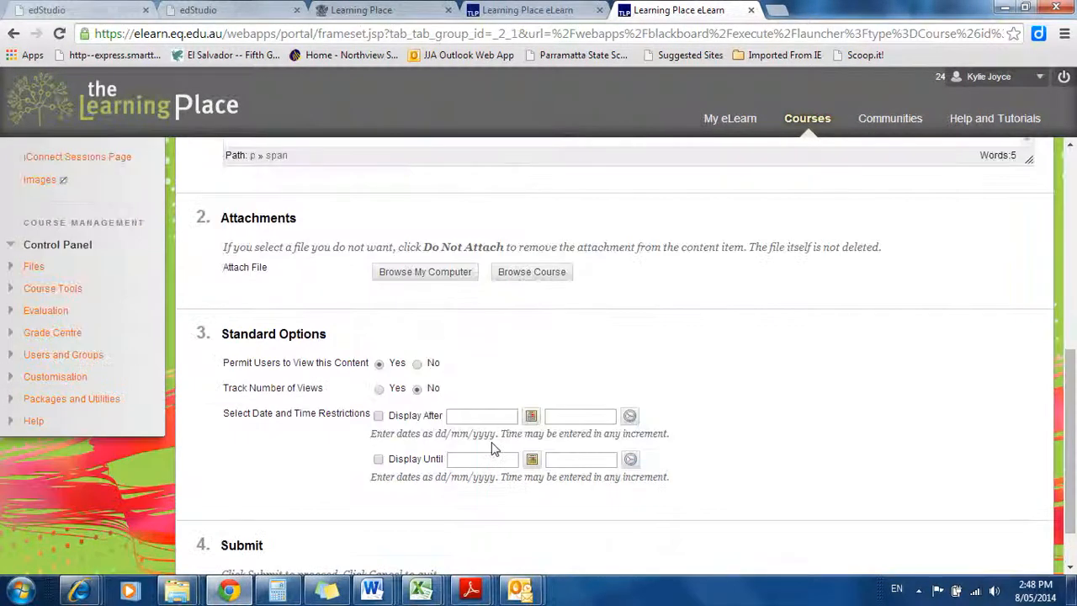
scroll(412, 446, "down", 1)
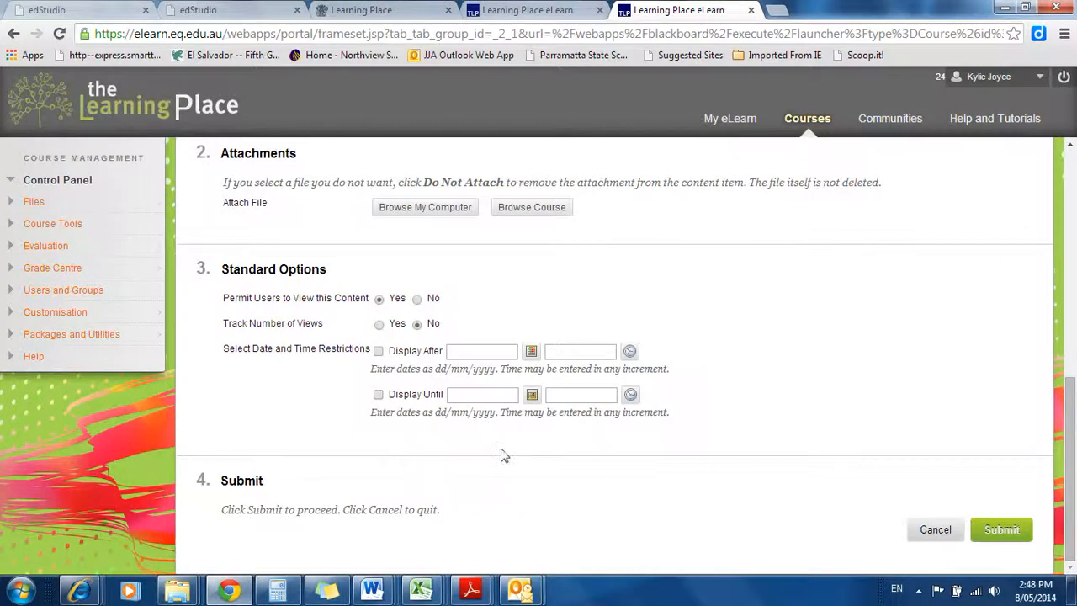
left_click(1003, 530)
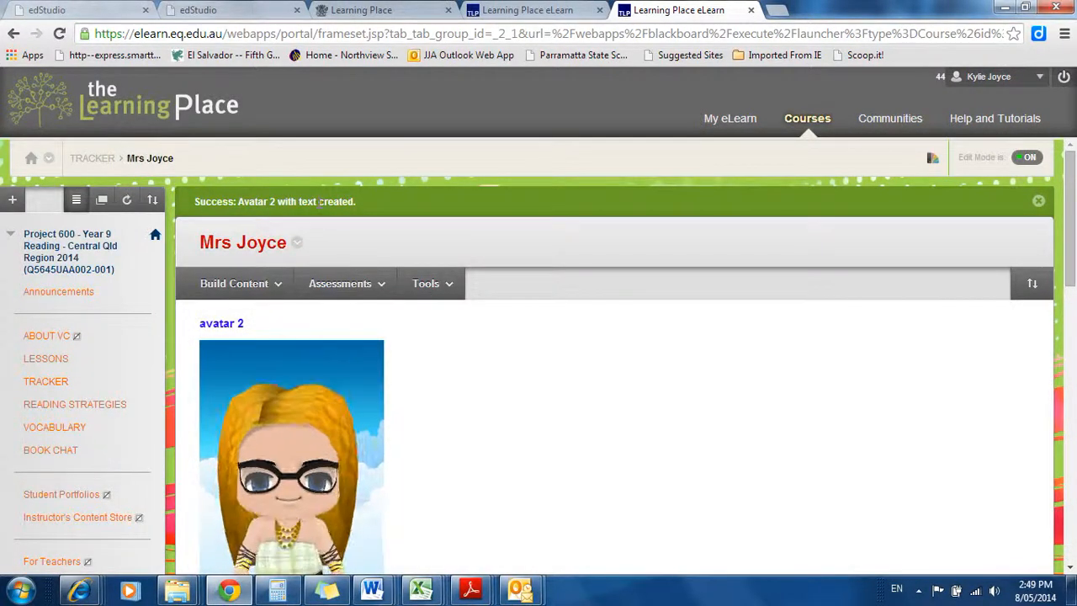
Look over the new "Avatar 2 with text" item at the end of the teacher's folder
scroll(566, 347, "down", 2)
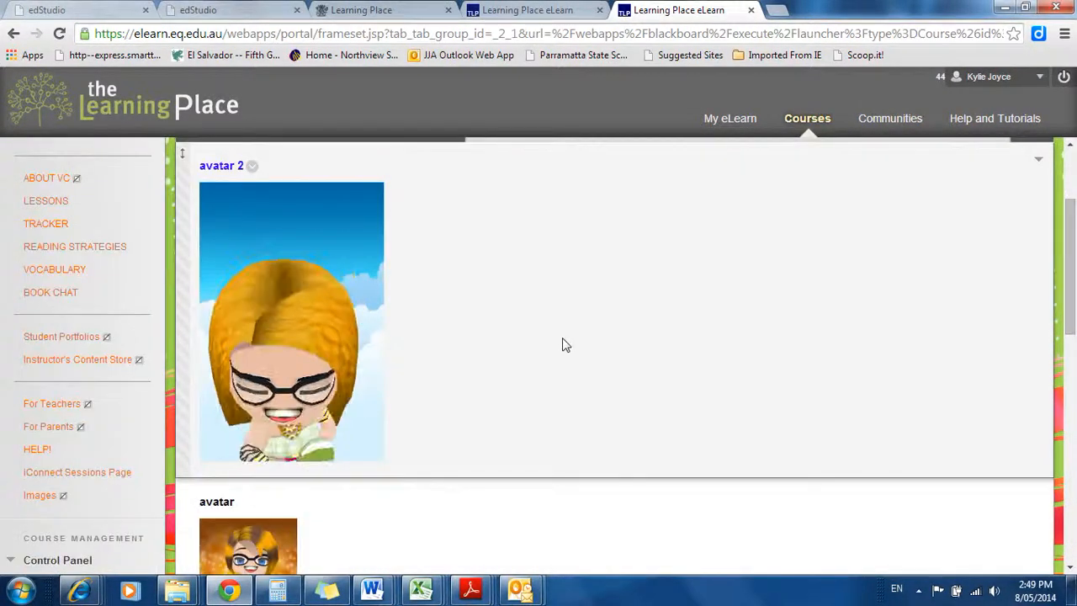
scroll(565, 345, "down", 6)
scroll(565, 345, "down", 2)
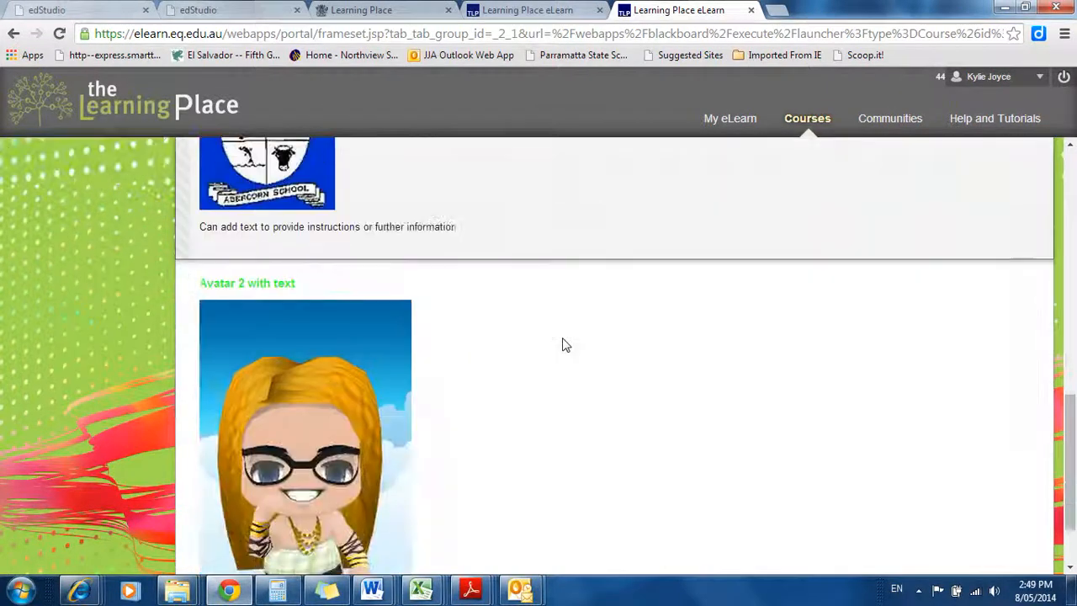
scroll(565, 345, "down", 1)
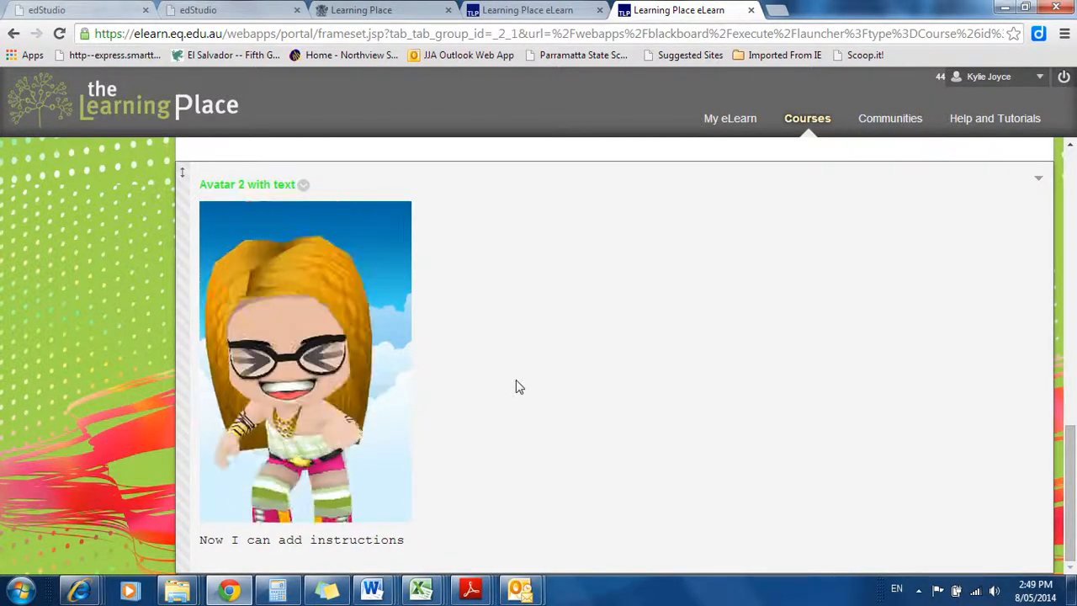
scroll(520, 386, "up", 1)
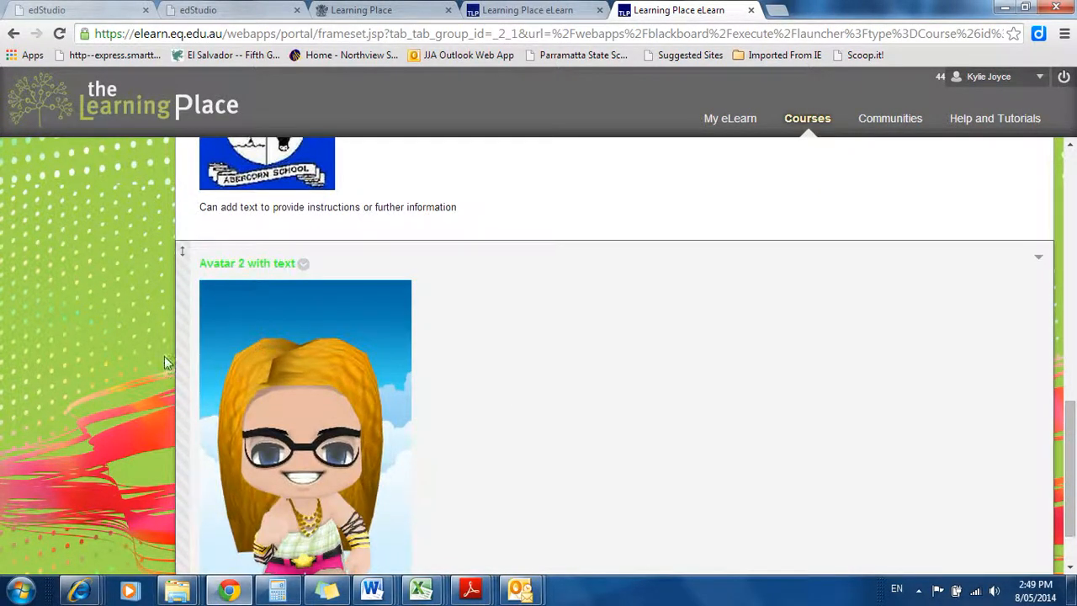
Switch to Internet Explorer and look through the teacher's folder for the new avatar item
mouse_move(80, 596)
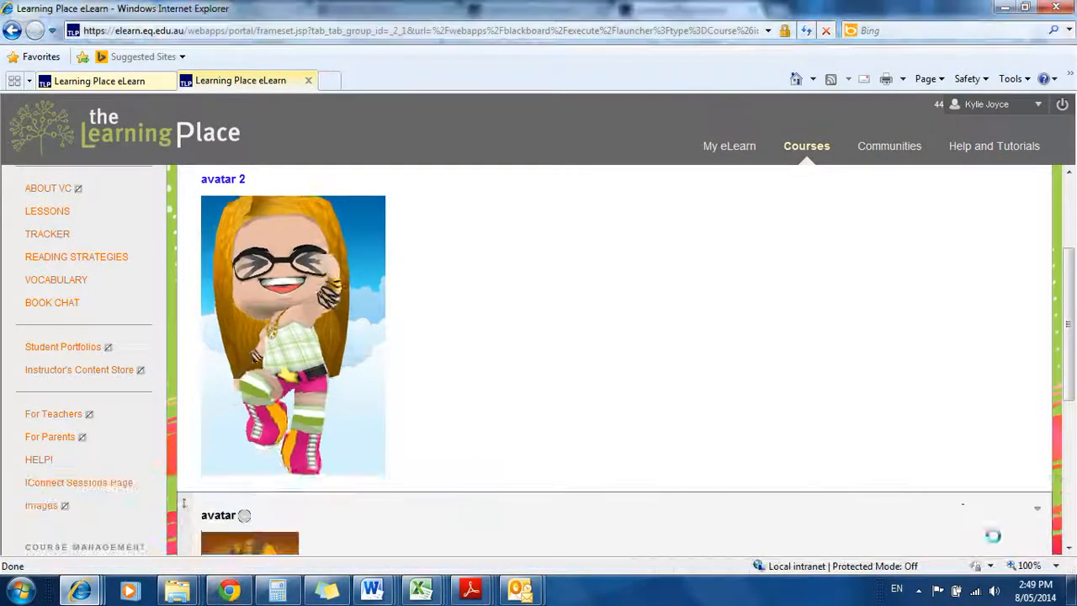
left_click(220, 552)
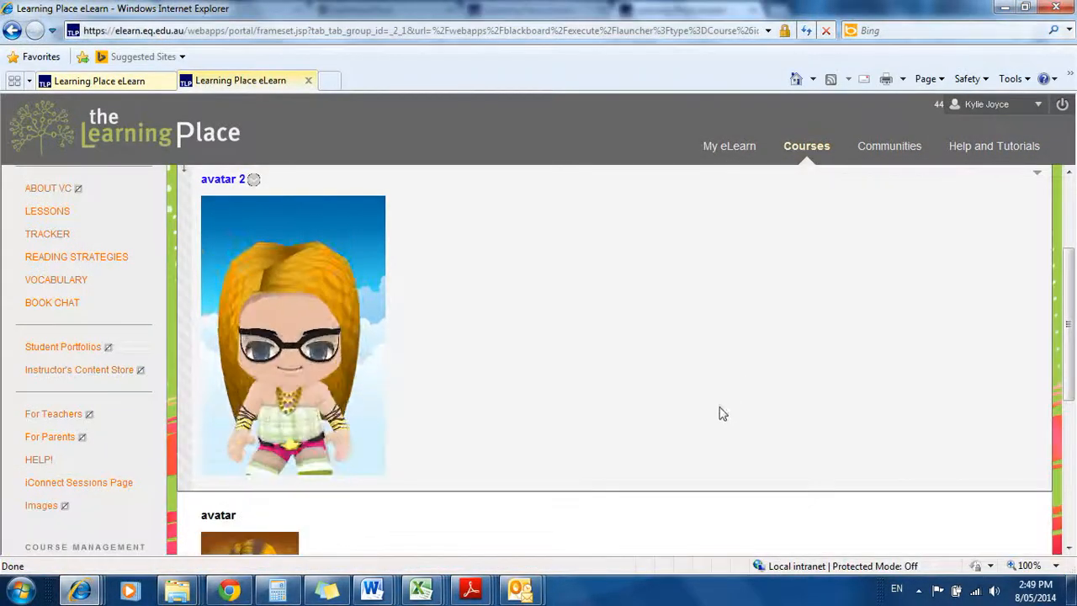
scroll(723, 412, "down", 3)
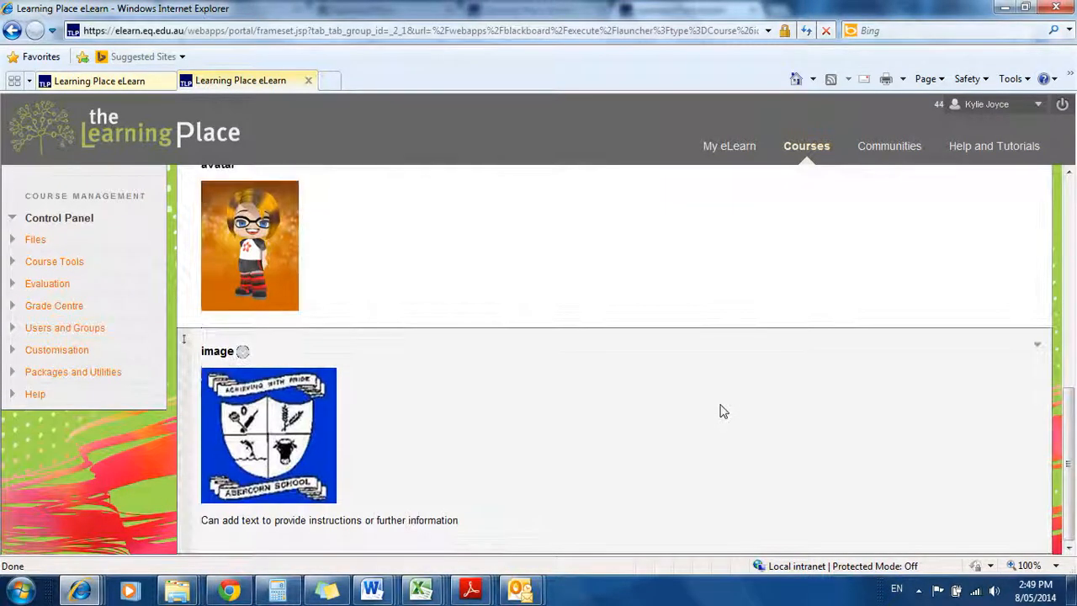
scroll(723, 412, "up", 10)
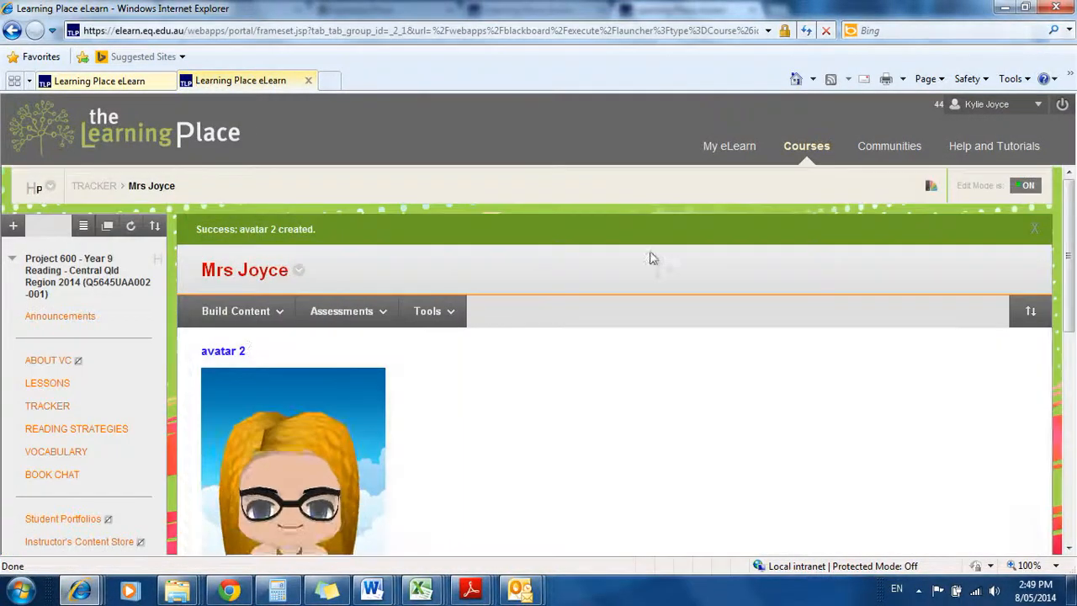
Refresh the course page, reopen the teacher's folder in Tracker and view the "Avatar 2 with text" item
left_click(807, 31)
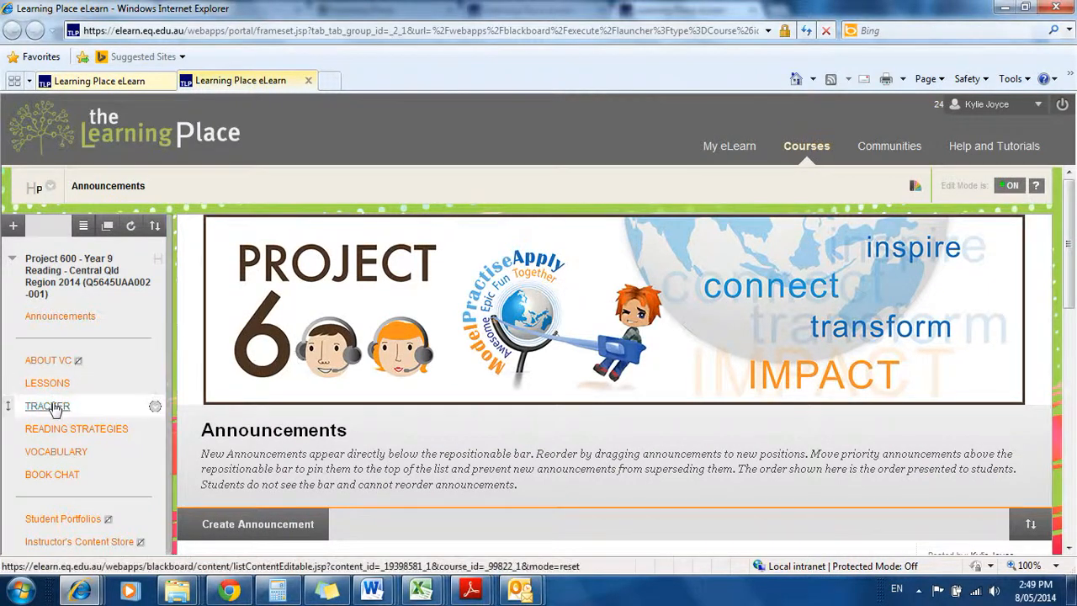
left_click(70, 409)
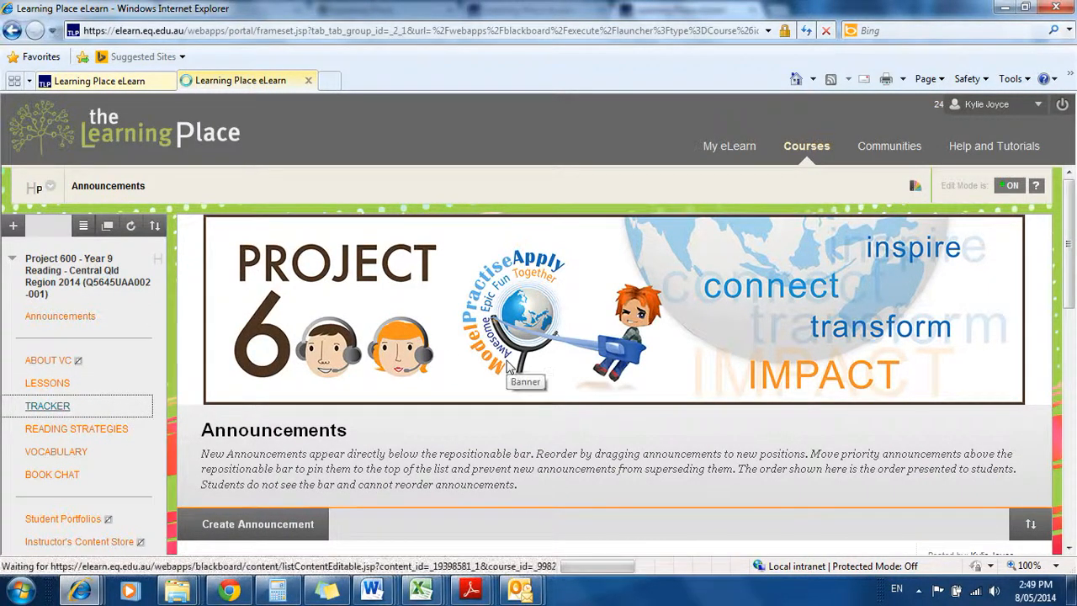
scroll(504, 363, "down", 15)
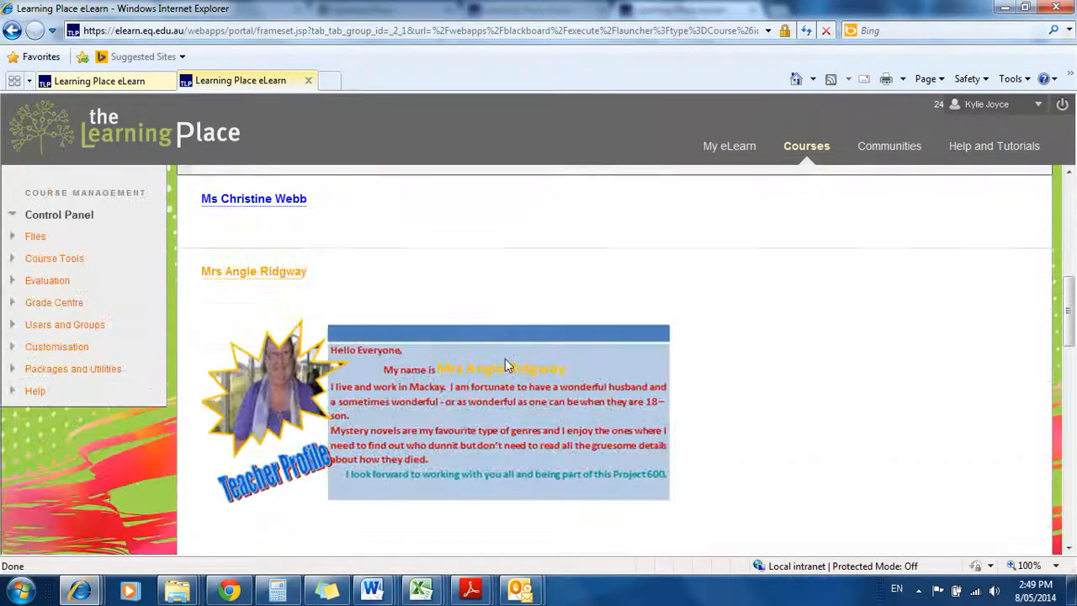
scroll(505, 364, "down", 5)
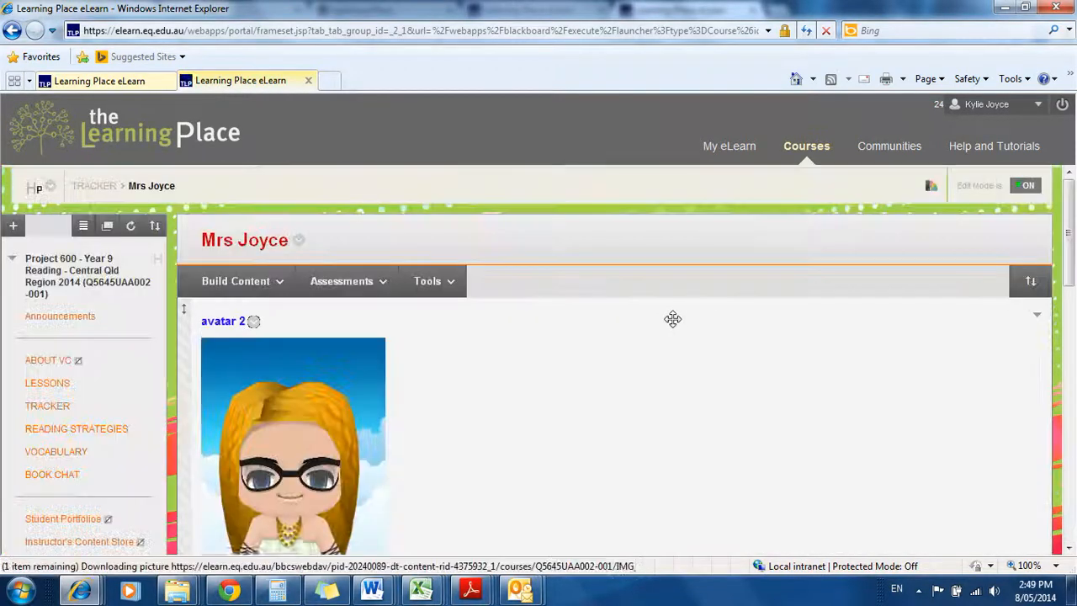
scroll(677, 327, "down", 1)
scroll(677, 326, "down", 9)
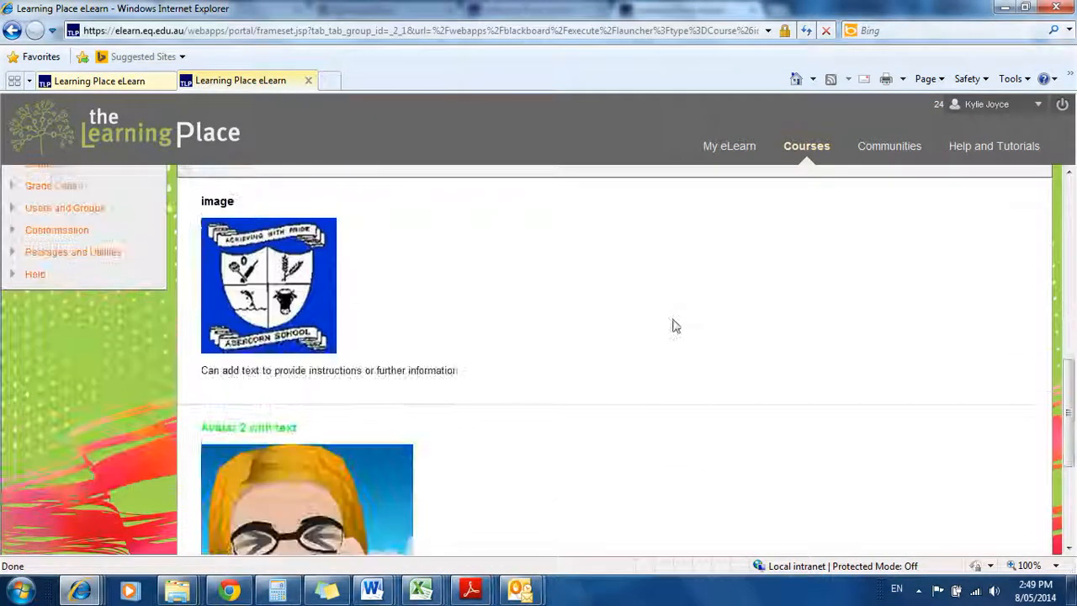
scroll(594, 484, "down", 1)
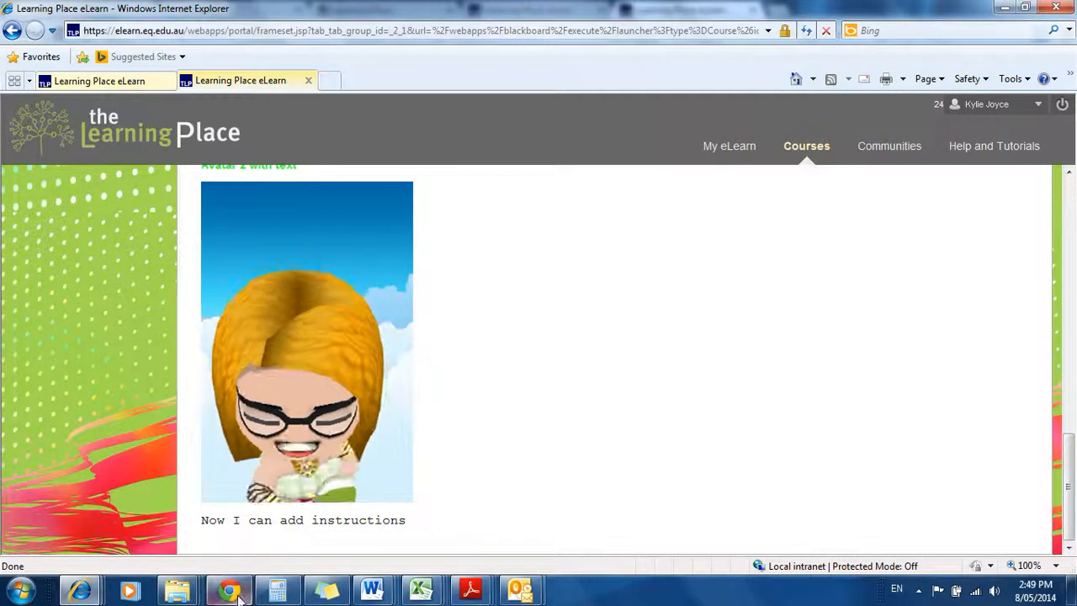
Return to Chrome and review the teacher's folder from the new item back up to its first item
left_click(230, 591)
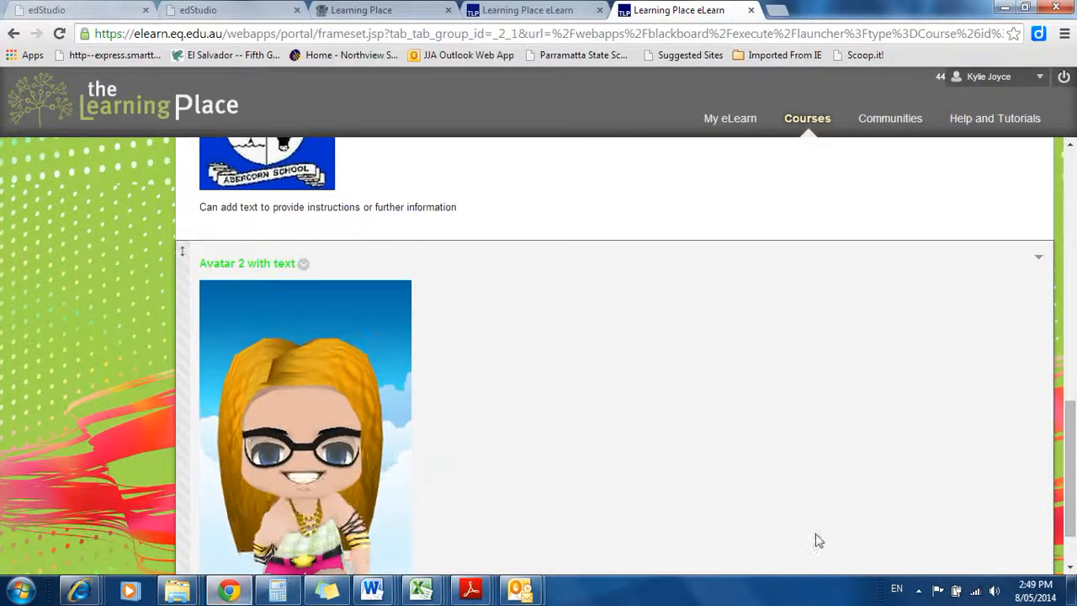
scroll(576, 431, "down", 1)
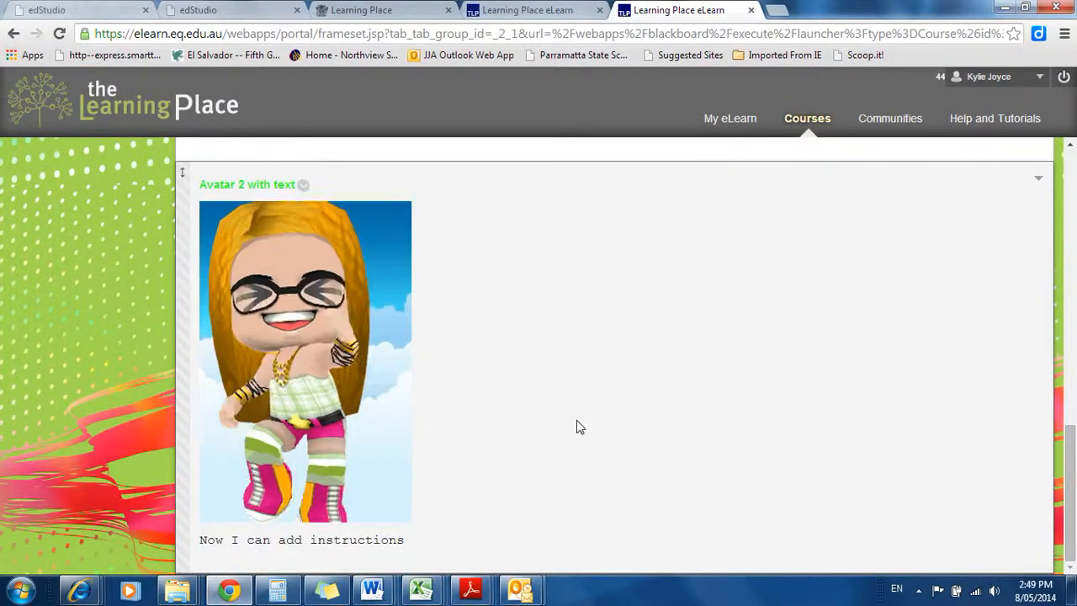
scroll(577, 426, "up", 6)
scroll(578, 428, "up", 3)
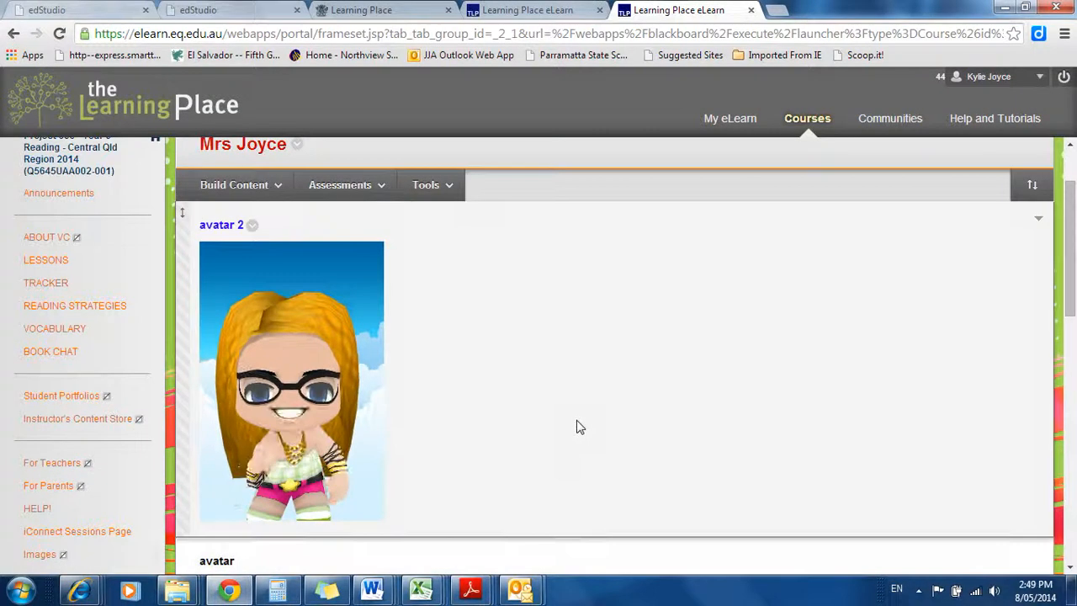
scroll(577, 427, "up", 1)
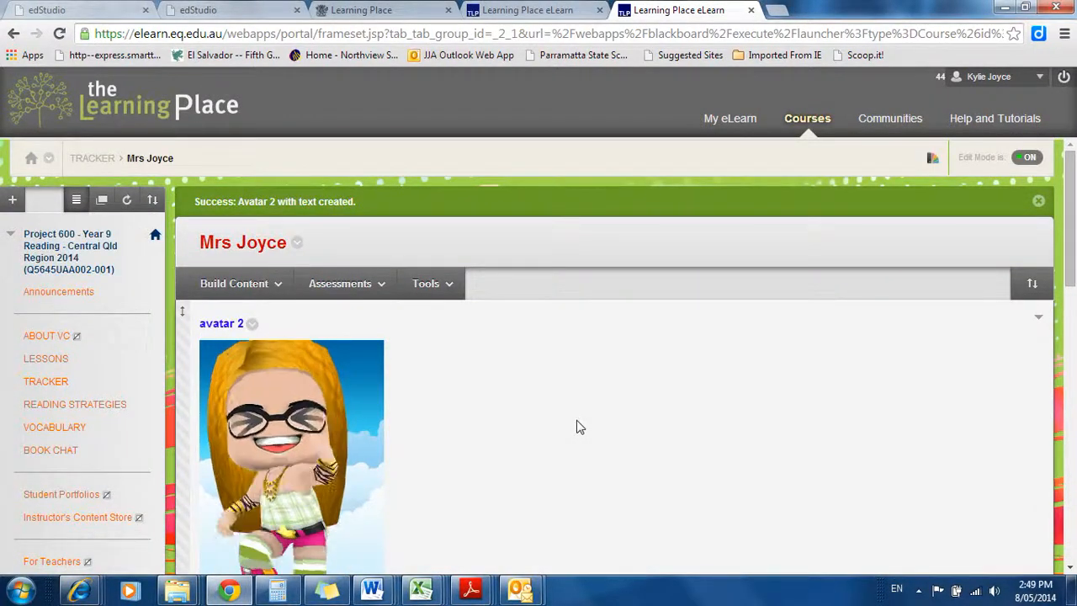
Start a new content folder in the teacher's folder, named "Folder 1", with its name coloured Light Blue-Azure (#3366FF)
left_click(276, 285)
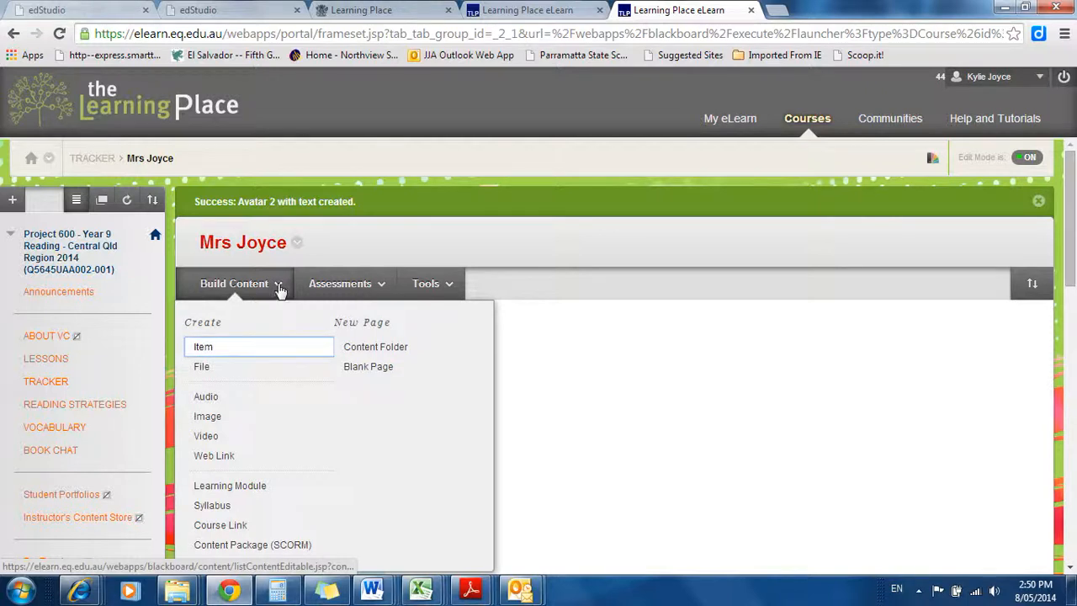
left_click(360, 352)
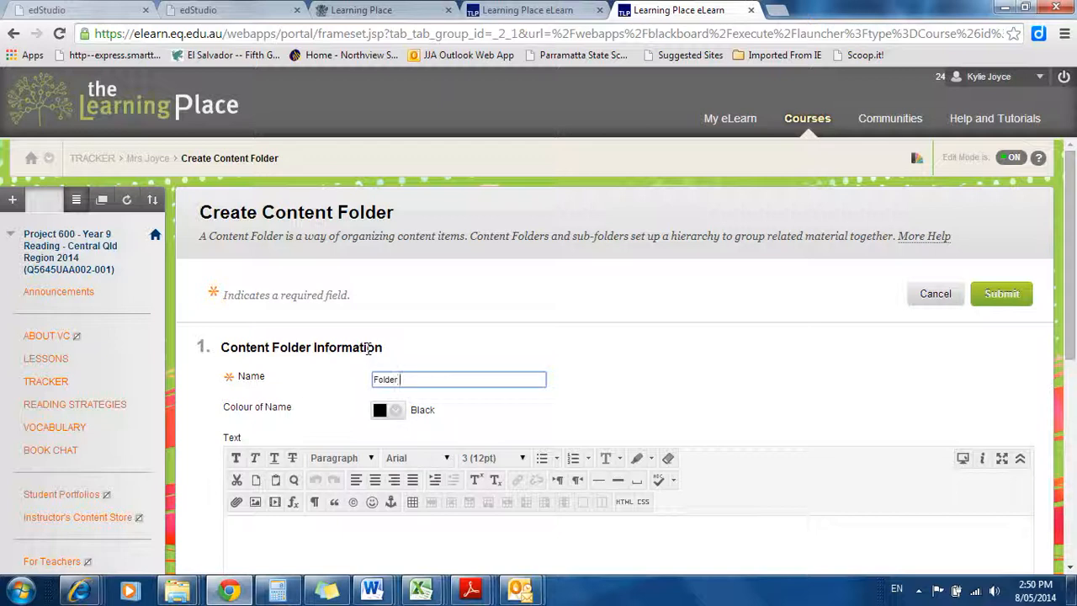
left_click(398, 412)
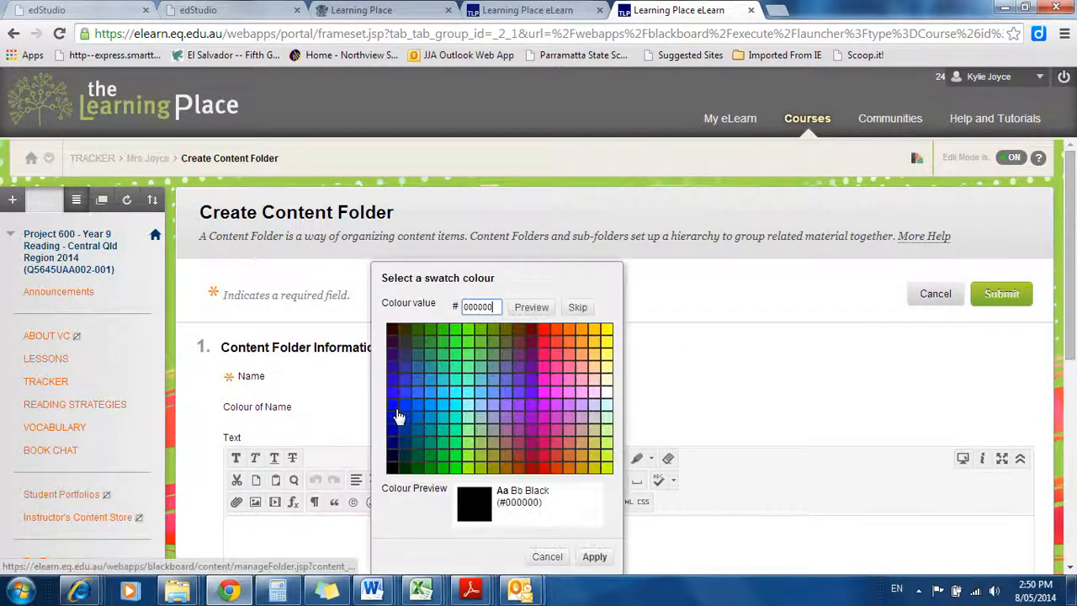
left_click(421, 396)
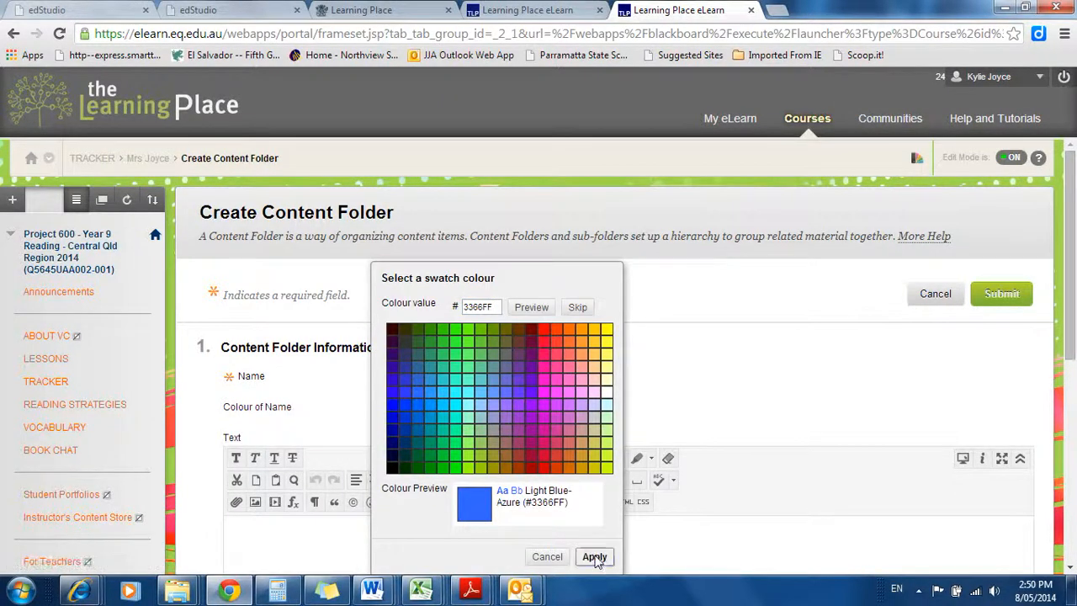
left_click(595, 558)
Choose IMG_0170.PNG from the computer as an image for the folder's text description
scroll(581, 530, "down", 3)
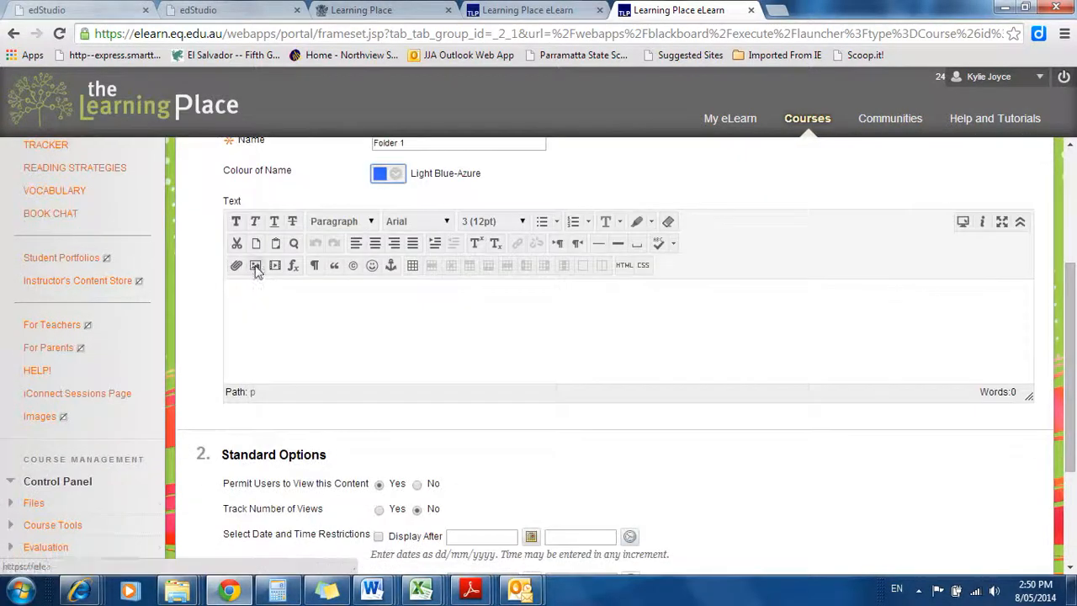
left_click(256, 266)
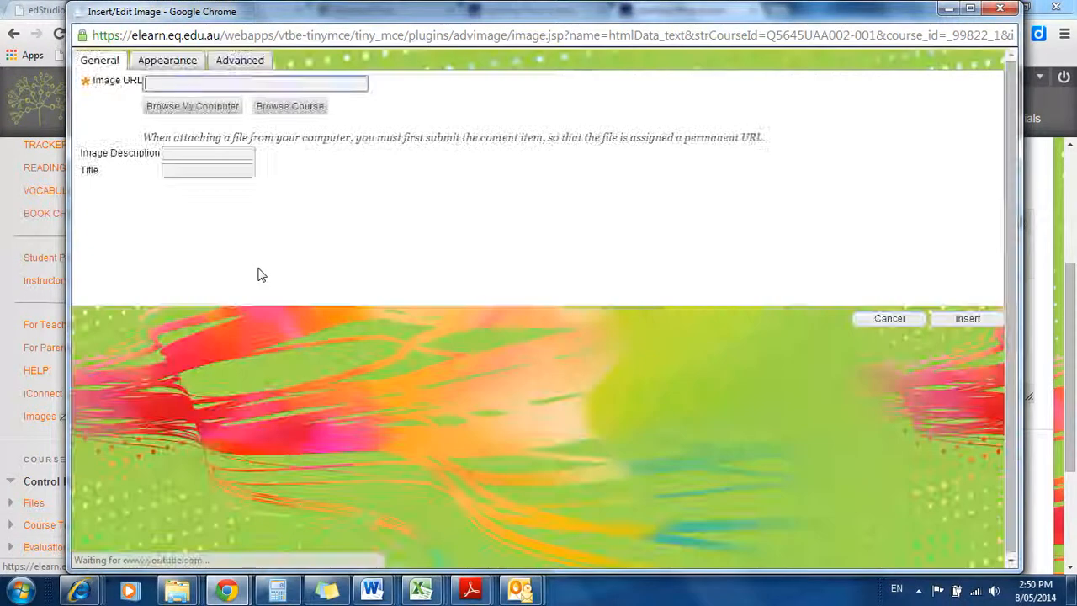
left_click(211, 108)
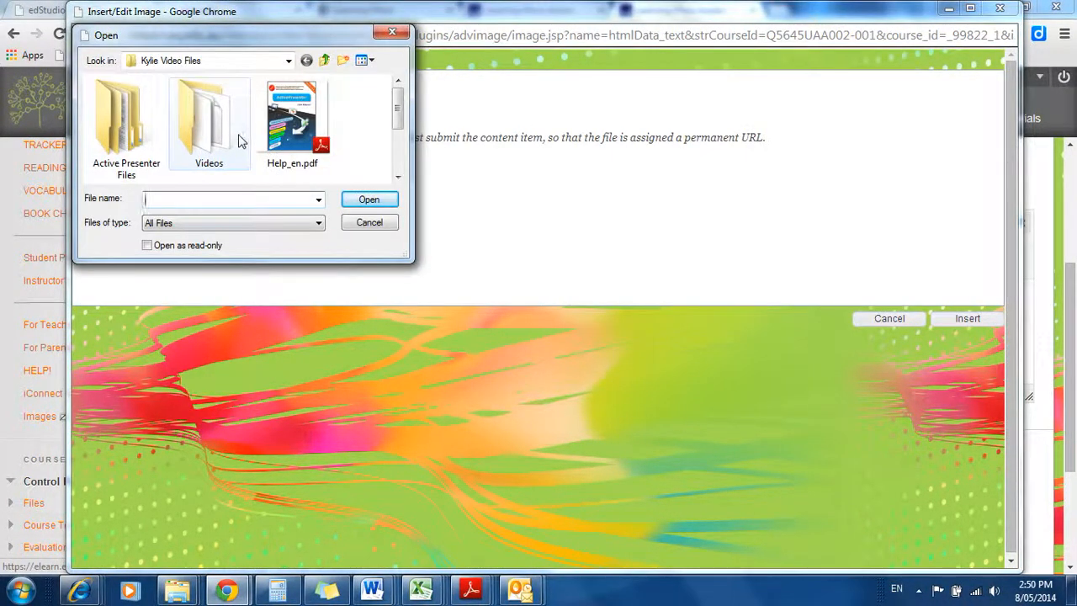
scroll(397, 122, "down", 2)
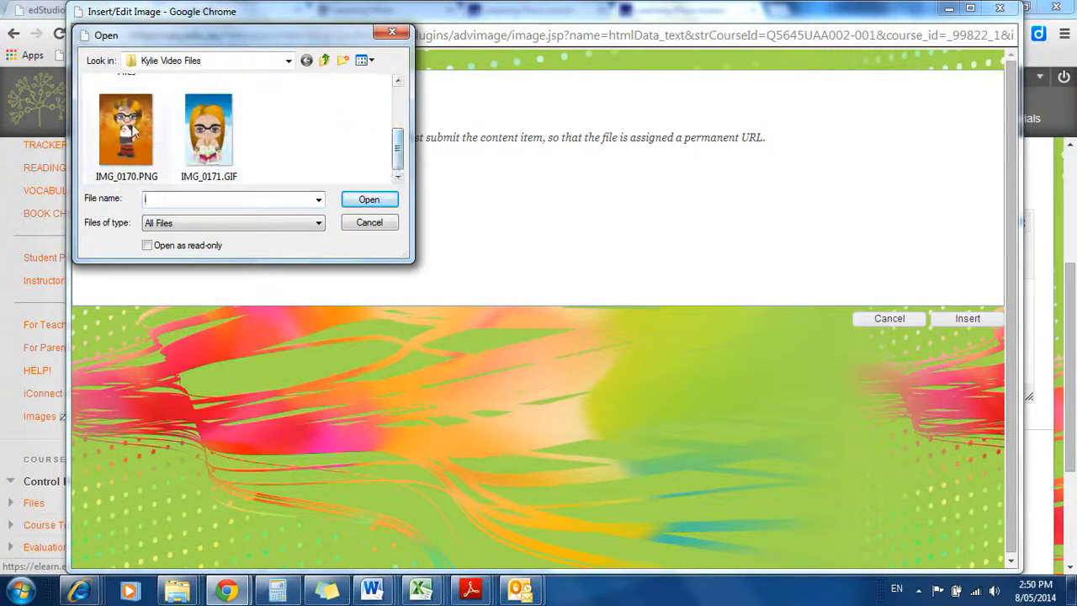
left_click(126, 131)
left_click(370, 200)
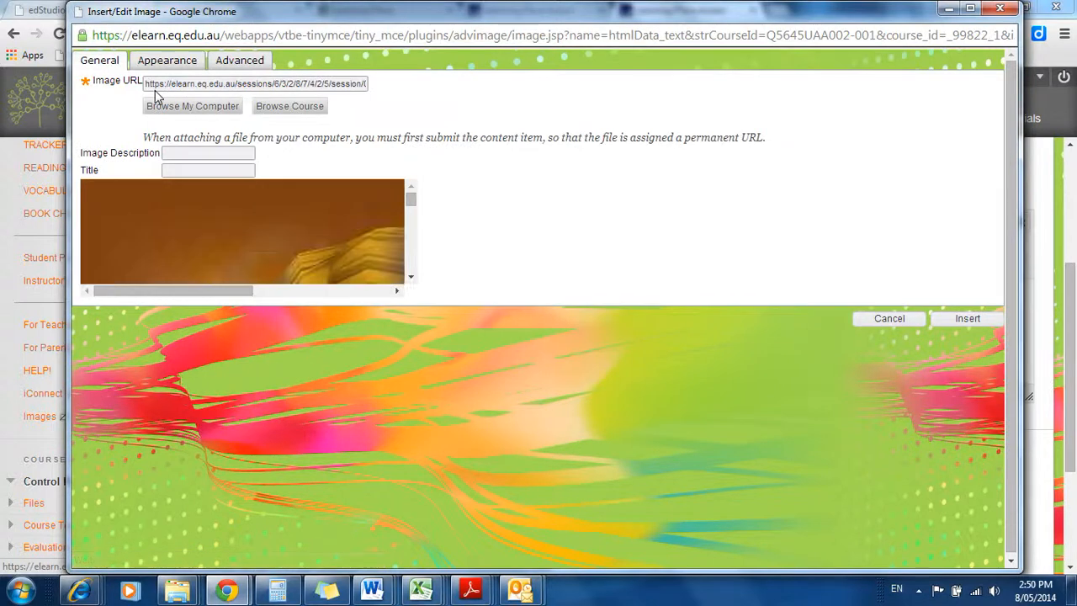
Set the image width to 124 px with proportions constrained and insert it without an image description
scroll(362, 194, "down", 10)
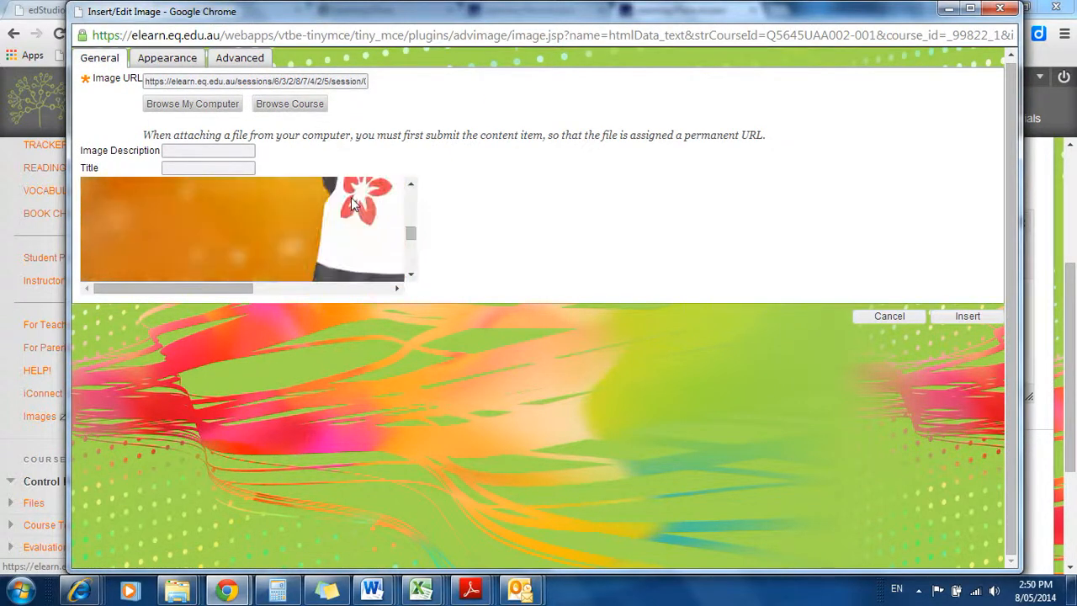
scroll(351, 200, "down", 3)
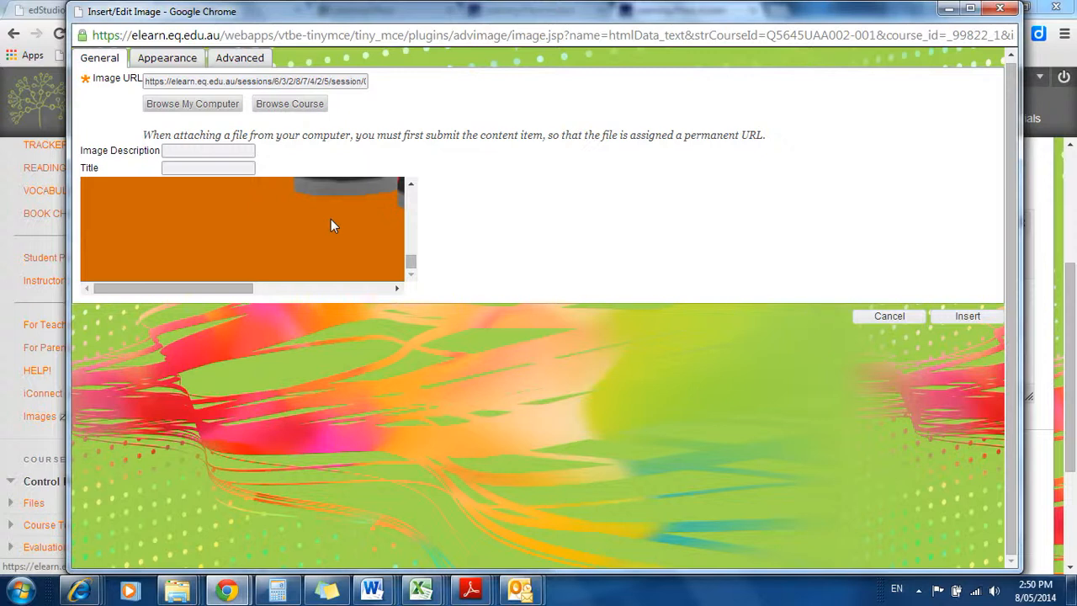
left_click(169, 58)
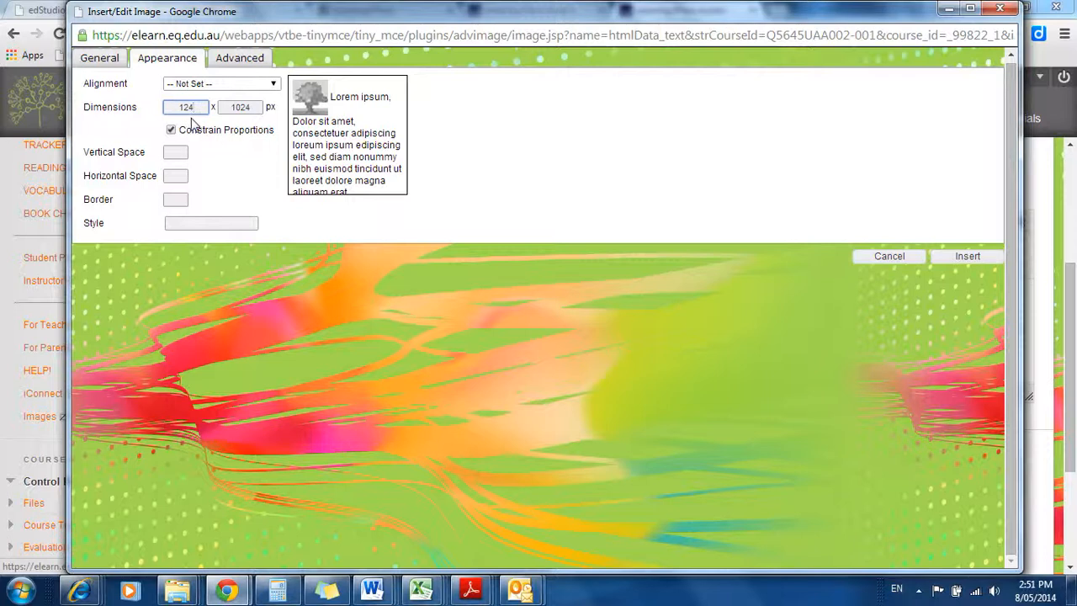
key("Tab")
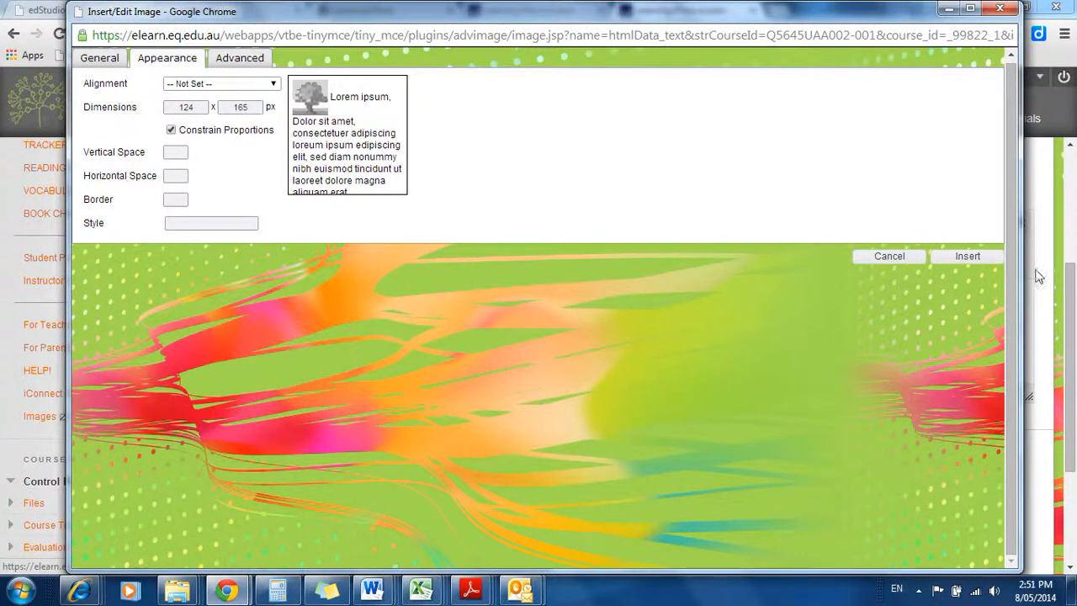
left_click(968, 259)
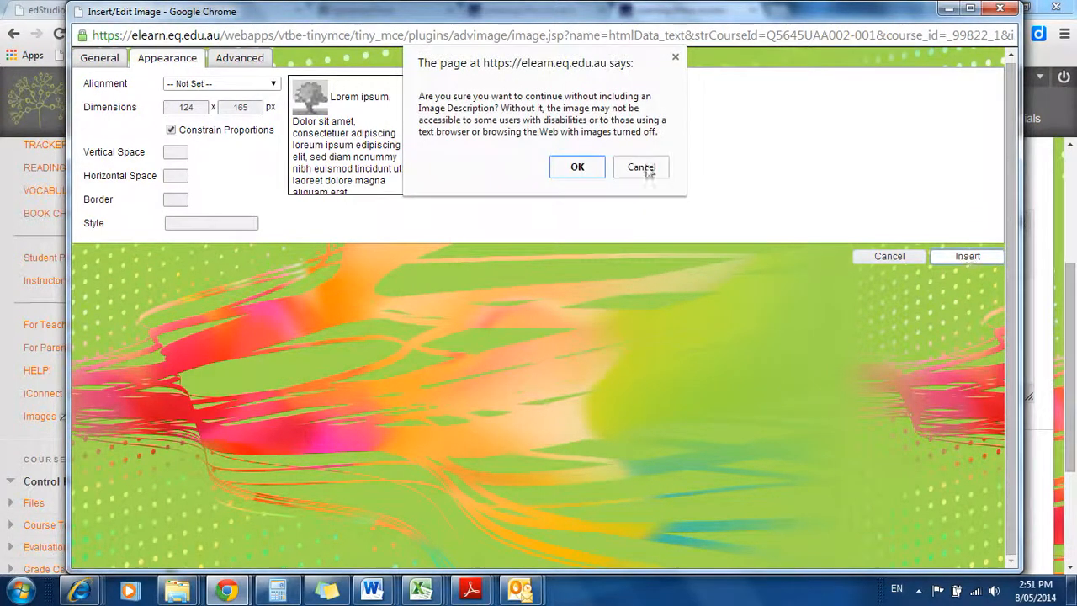
left_click(577, 168)
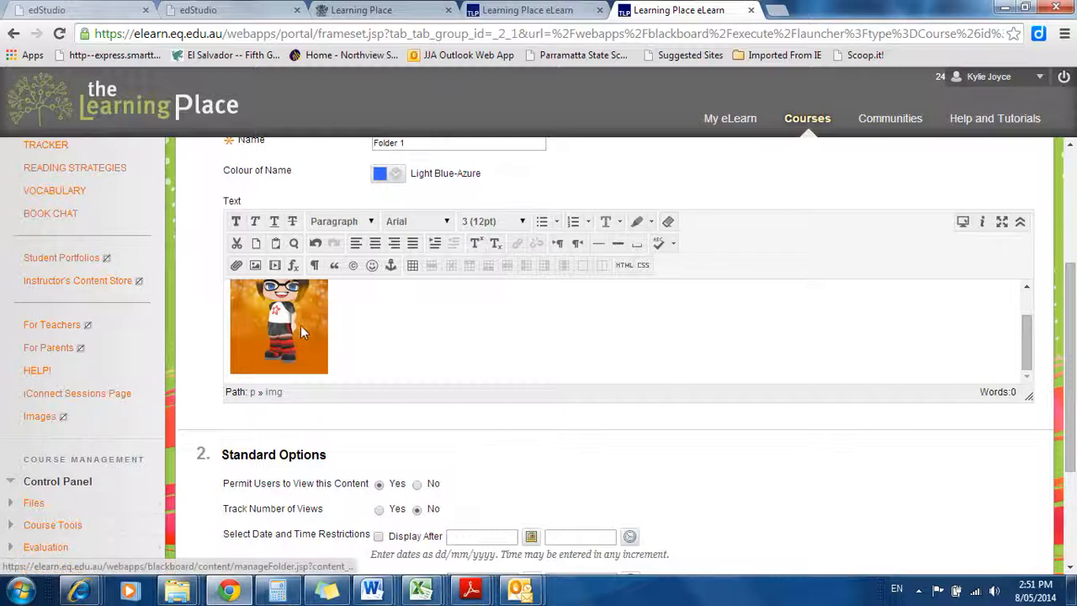
Submit the new content folder and open Folder 1 from the end of the teacher's folder
scroll(460, 339, "down", 3)
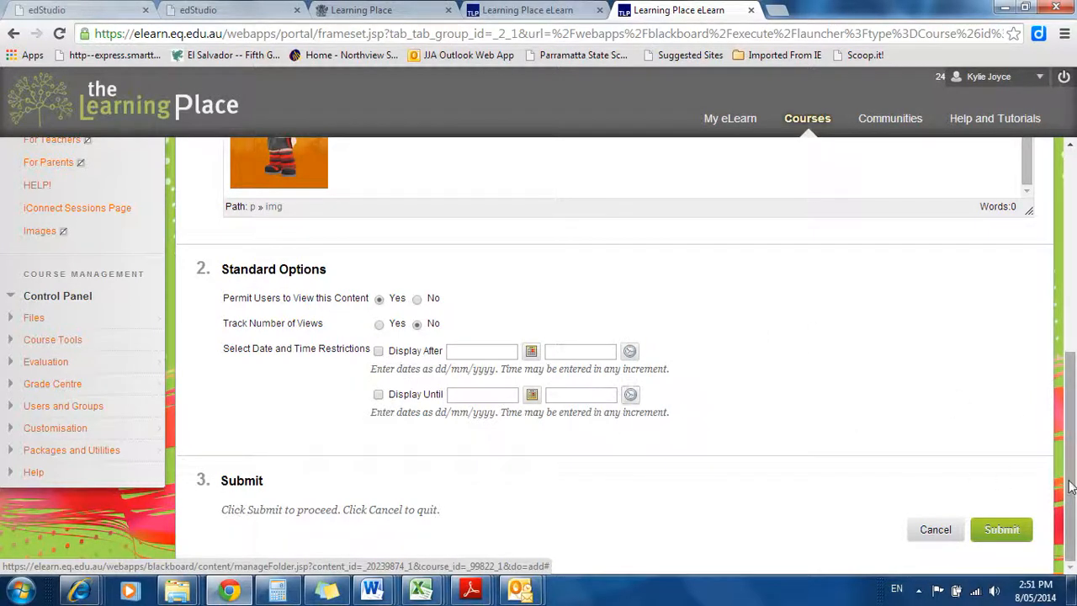
left_click(999, 534)
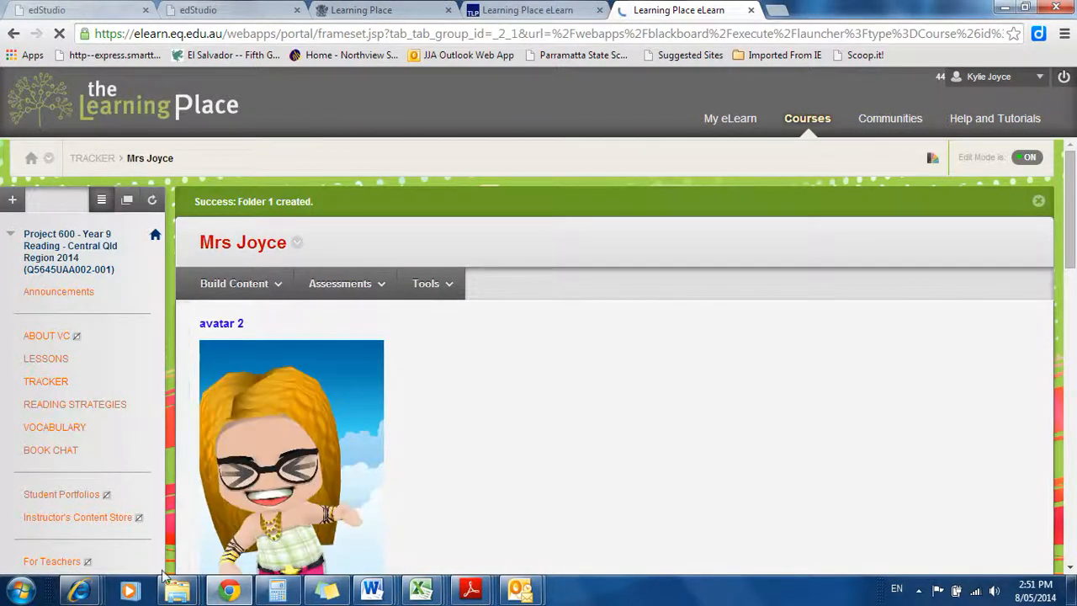
scroll(654, 432, "down", 15)
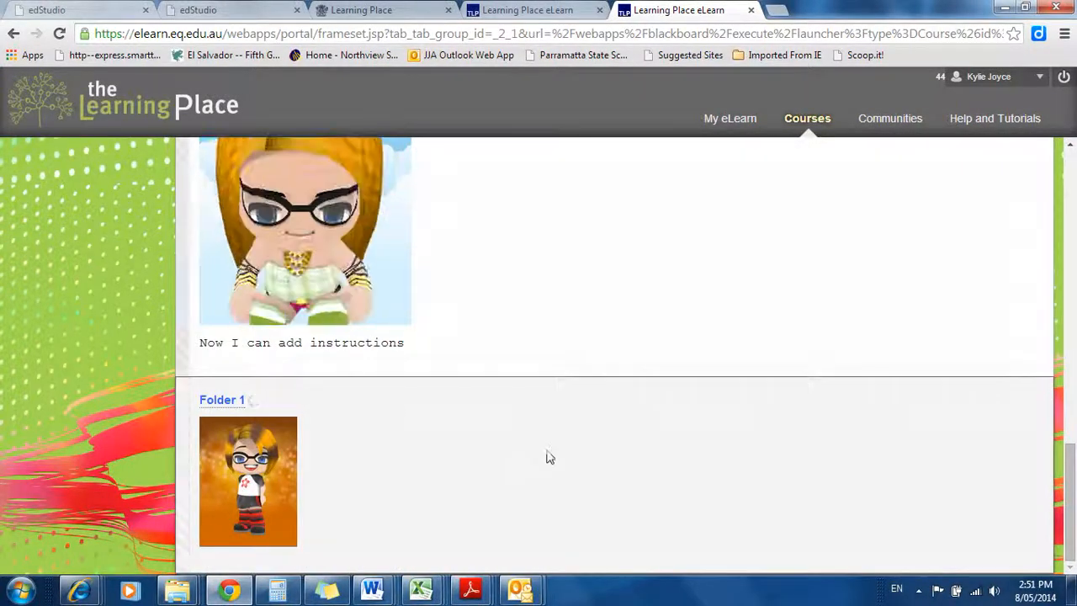
left_click(221, 403)
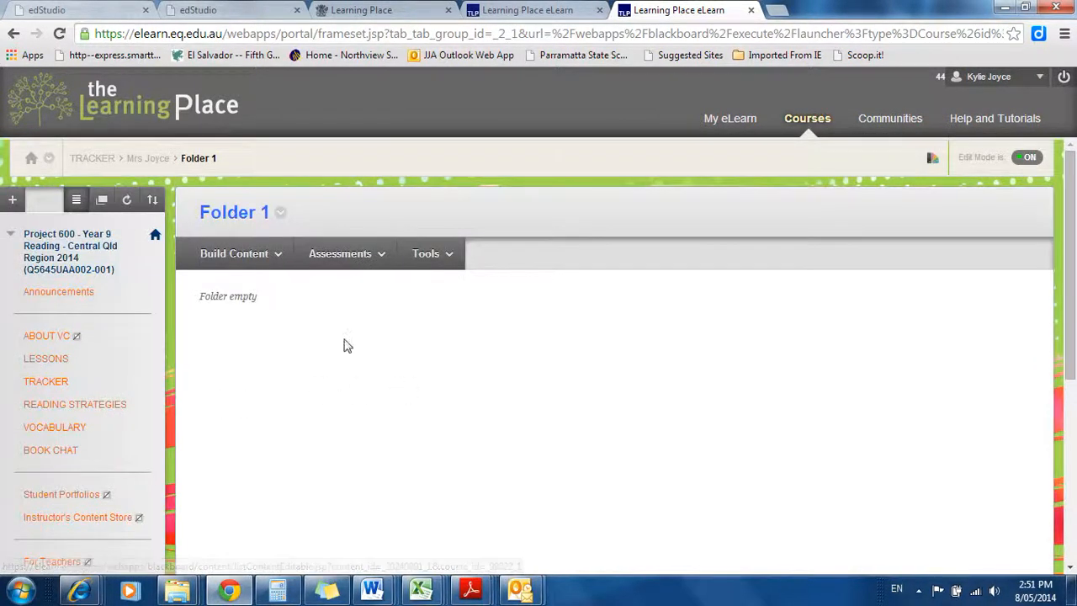
left_click(277, 255)
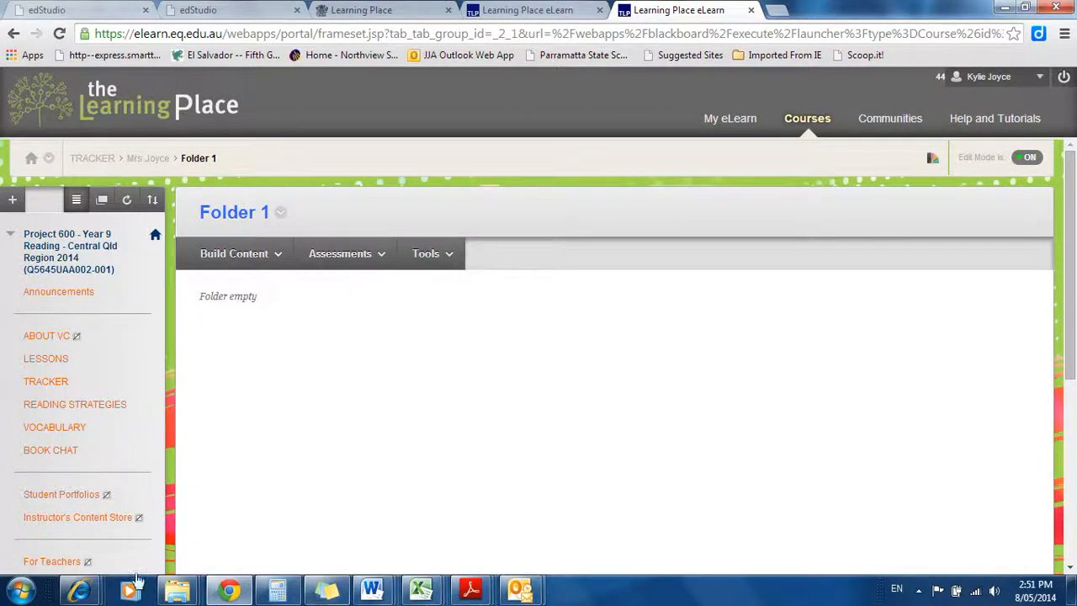
Switch to the Internet Explorer window showing the teacher's folder and refresh the course page
mouse_move(81, 592)
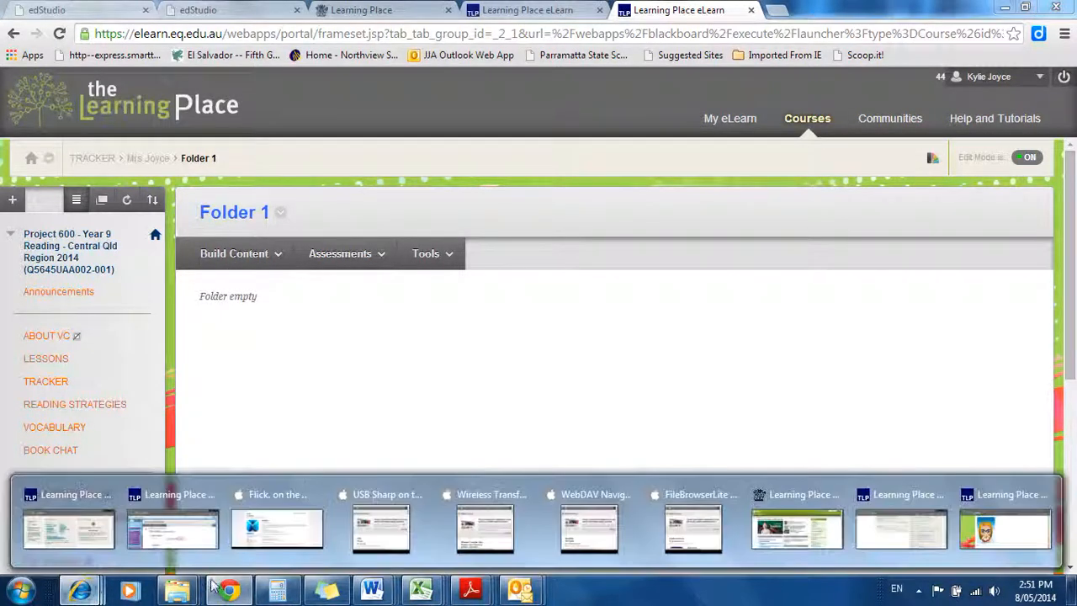
left_click(1034, 543)
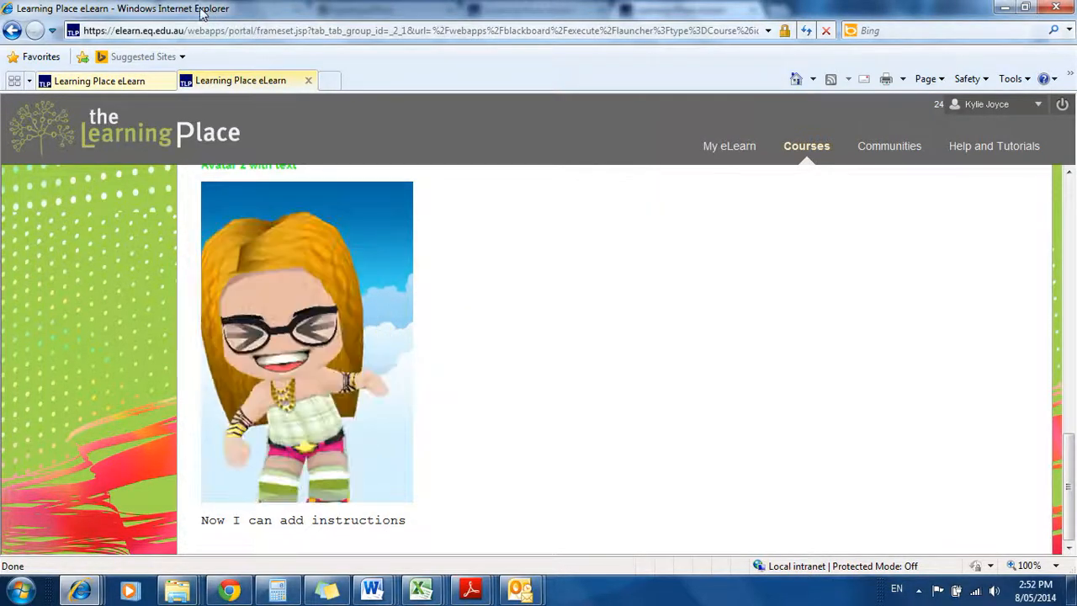
scroll(597, 274, "up", 1)
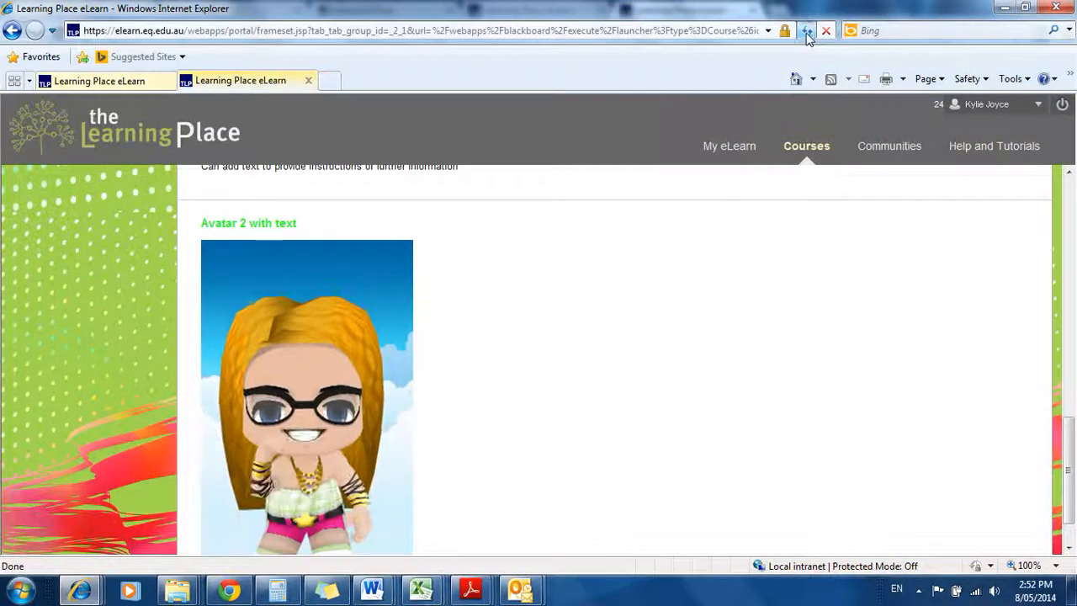
left_click(807, 32)
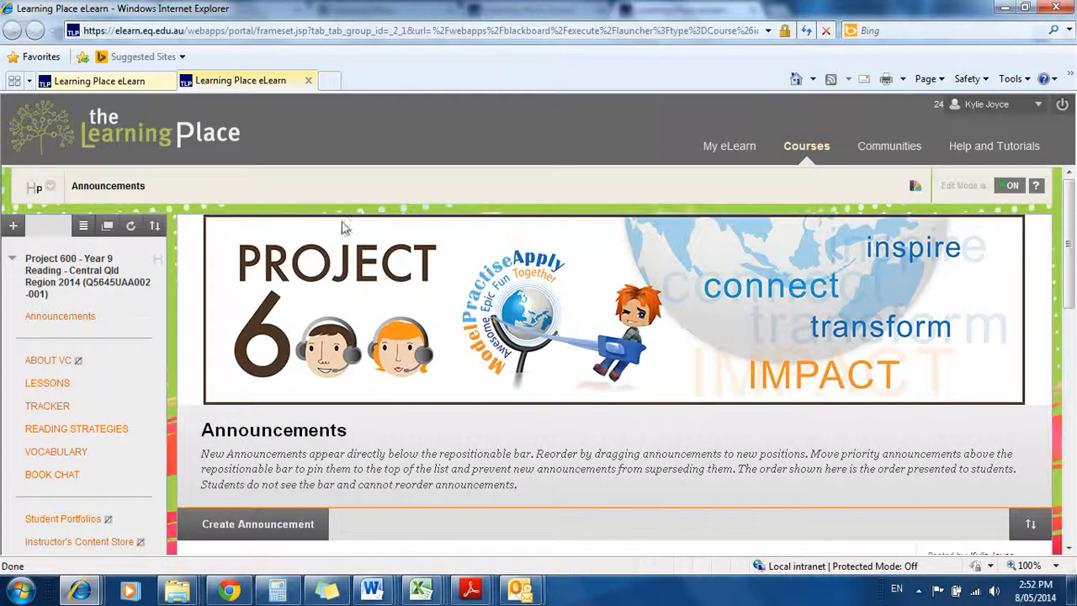
Reopen the teacher's folder from the end of Tracker and bring Folder 1 into view
left_click(44, 408)
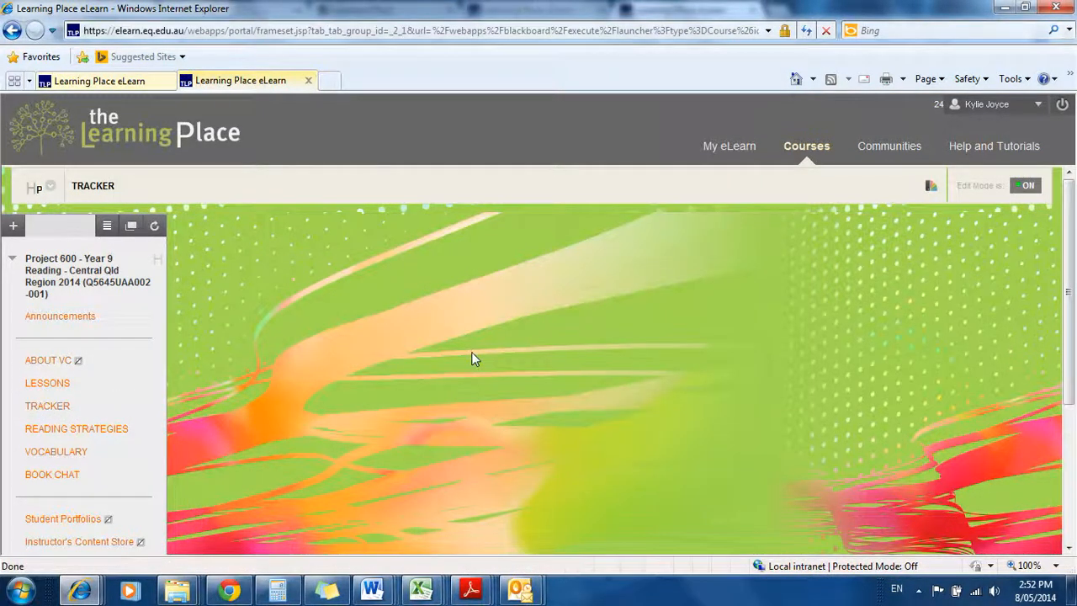
scroll(474, 356, "down", 10)
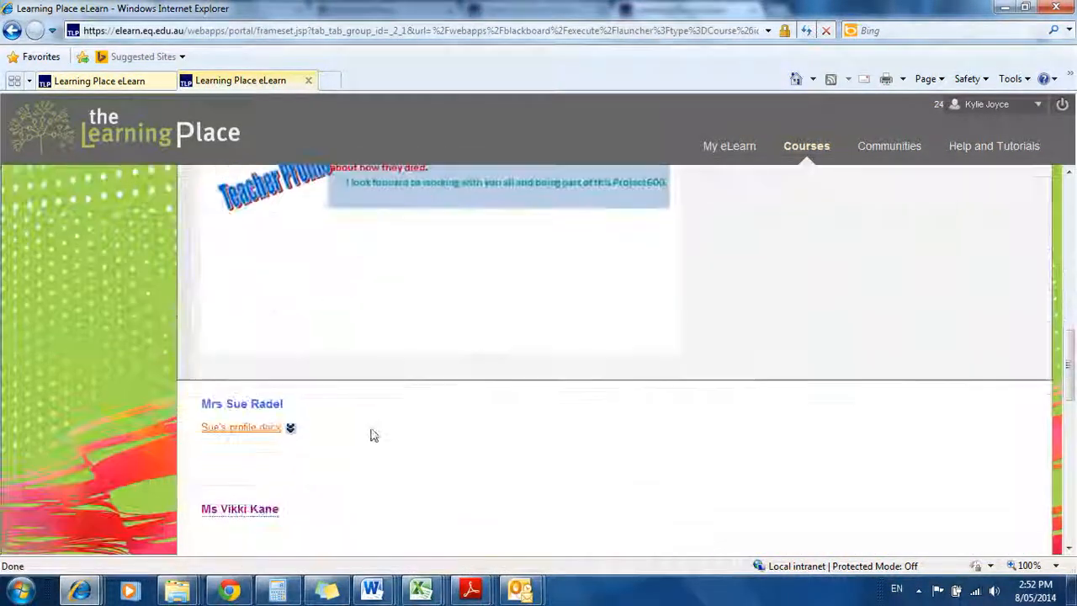
scroll(374, 436, "down", 10)
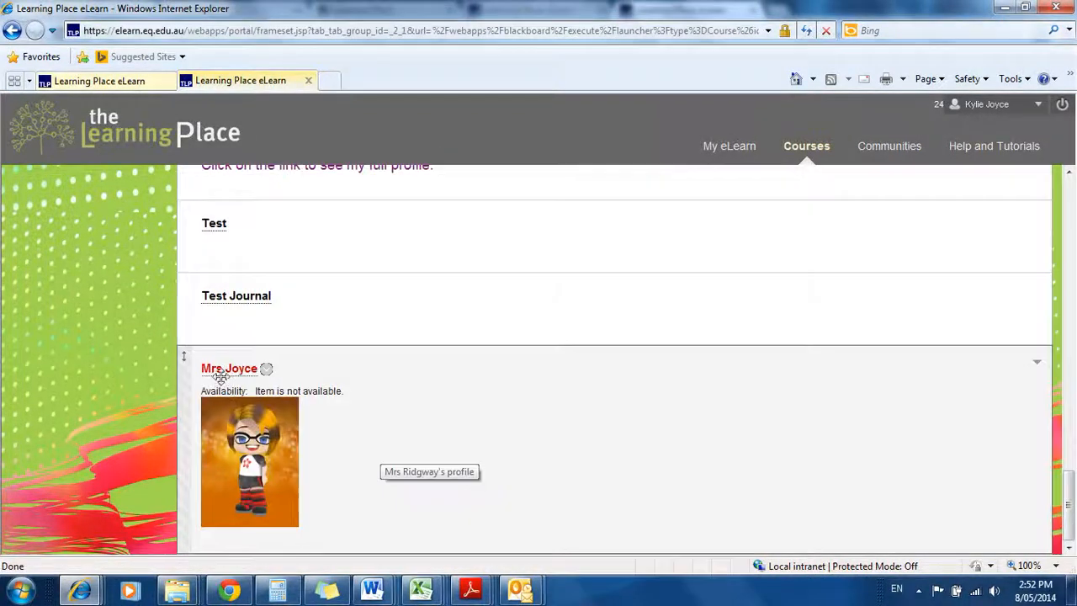
left_click(223, 373)
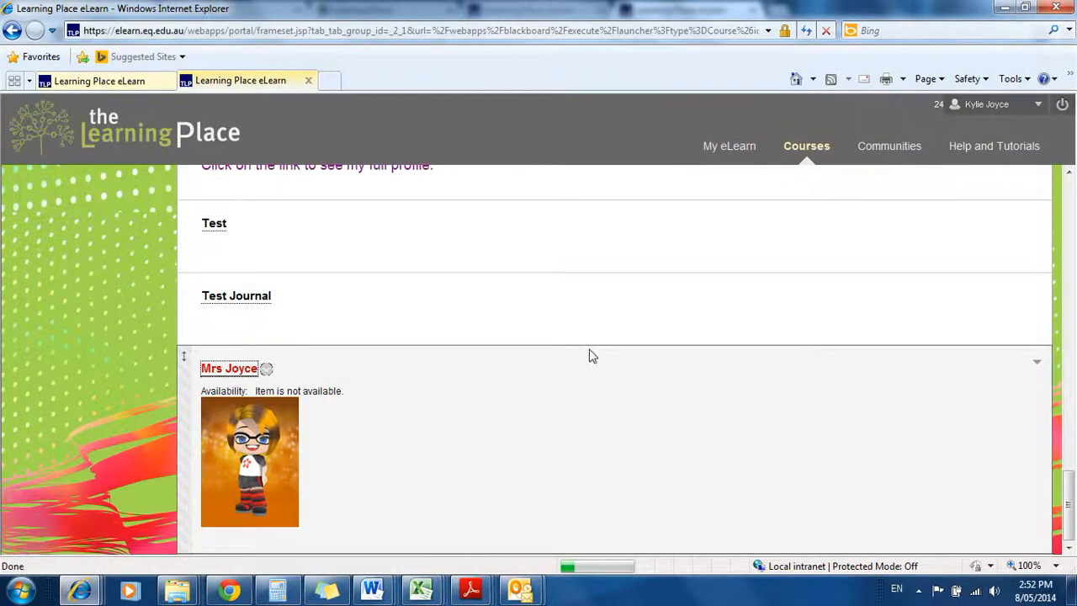
scroll(568, 356, "down", 15)
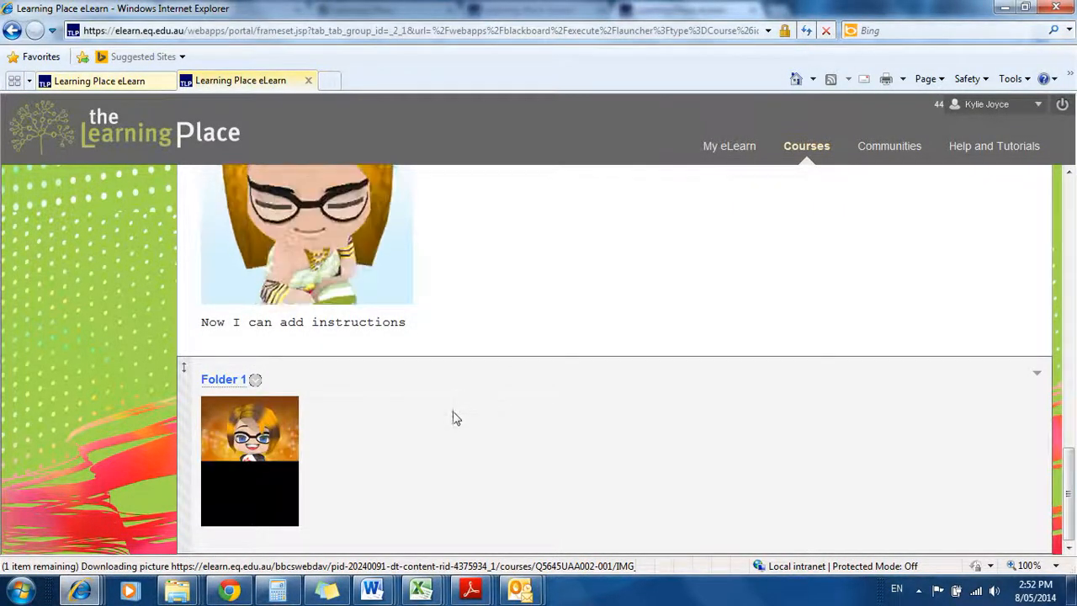
Move Folder 1 up the teacher's folder so it sits between the "avatar 2" and "avatar" items
left_click_drag(186, 369, 214, 385)
left_click_drag(211, 314, 211, 320)
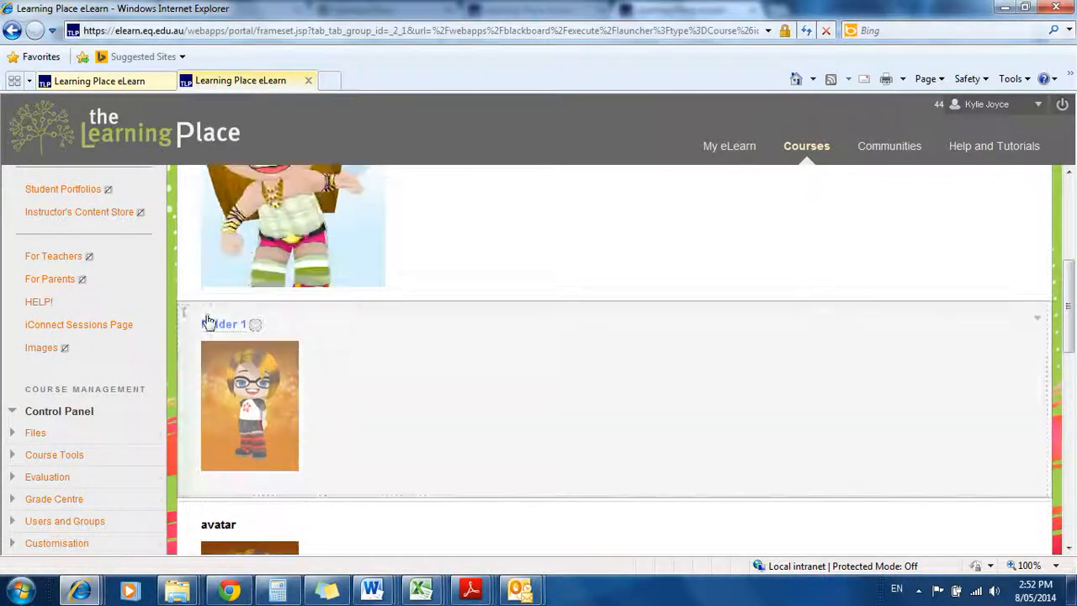
scroll(968, 260, "up", 4)
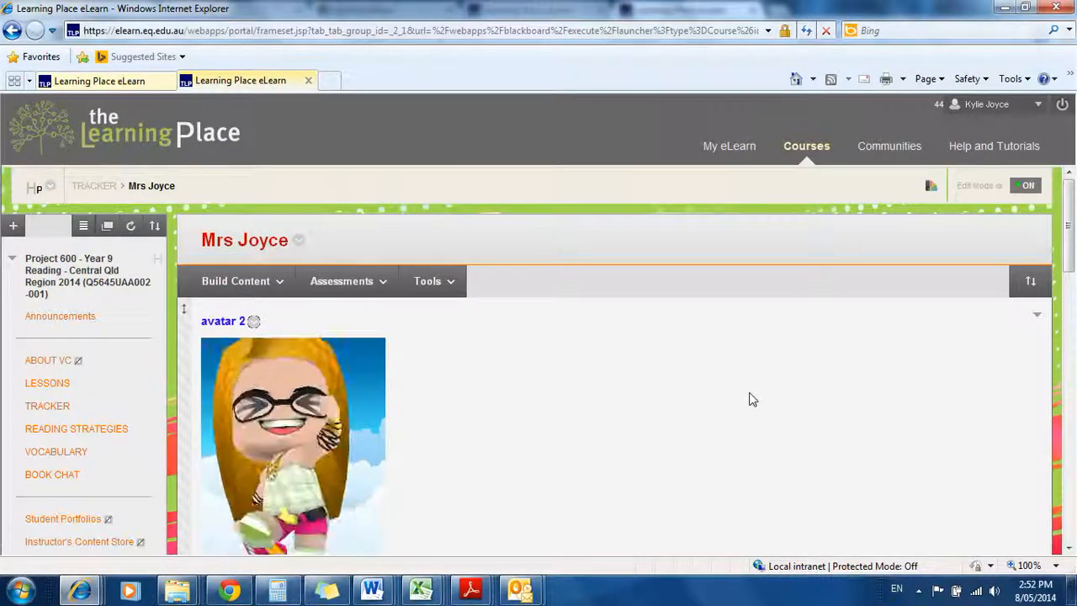
left_click(920, 590)
left_click(880, 510)
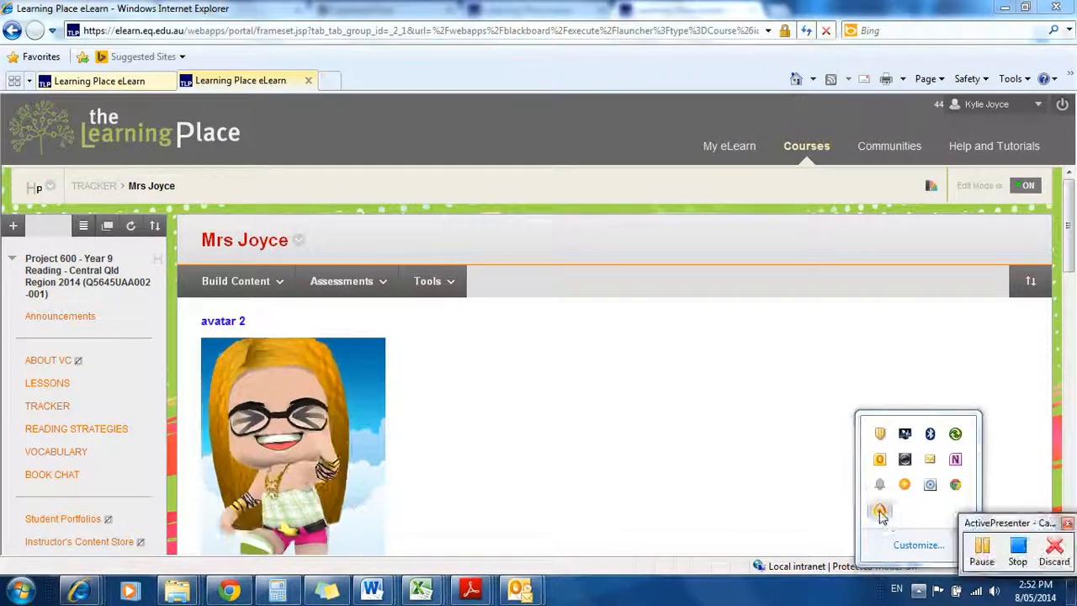